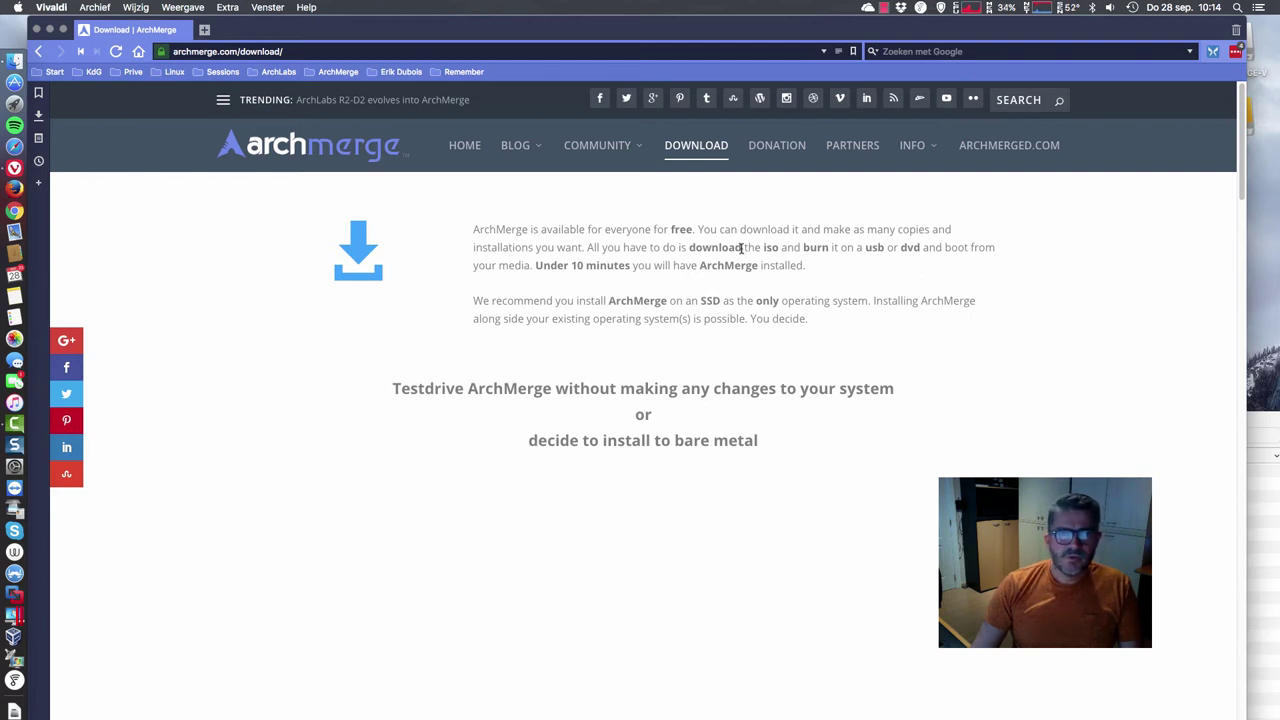
Step: Go to the UNetbootin homepage and download its macOS version
scroll(706, 250, down, 3)
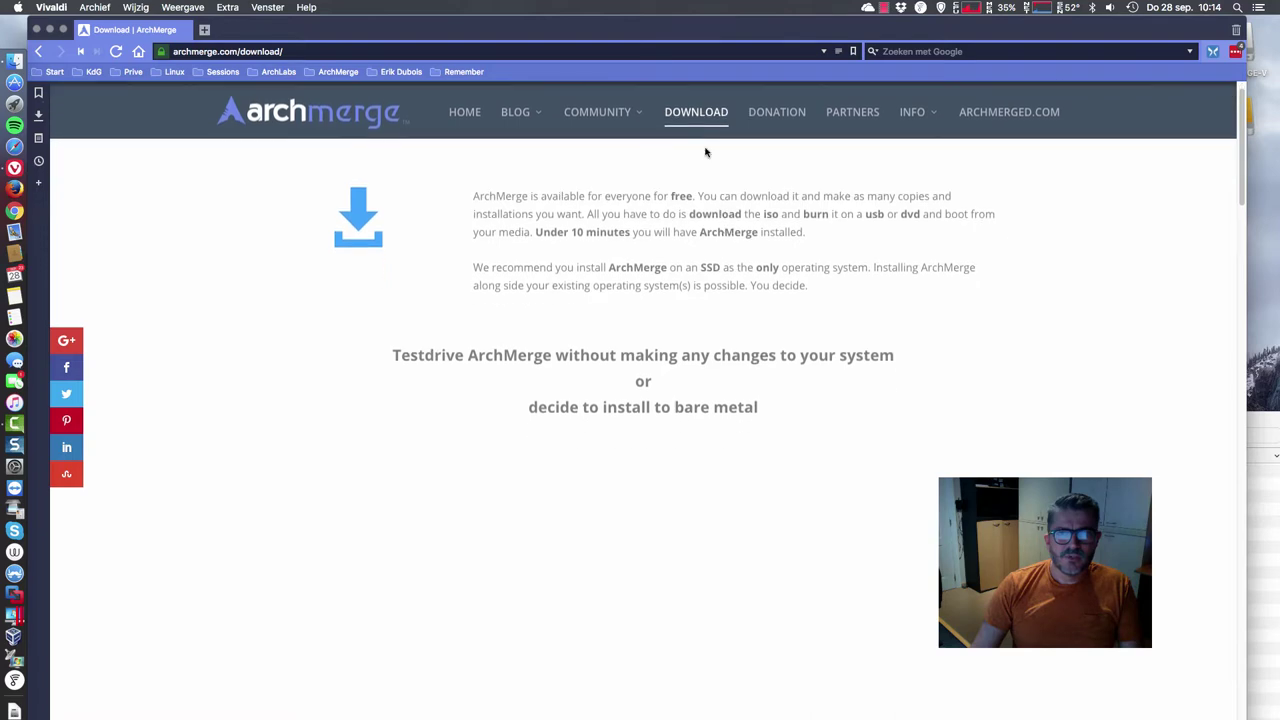
scroll(694, 297, up, 1)
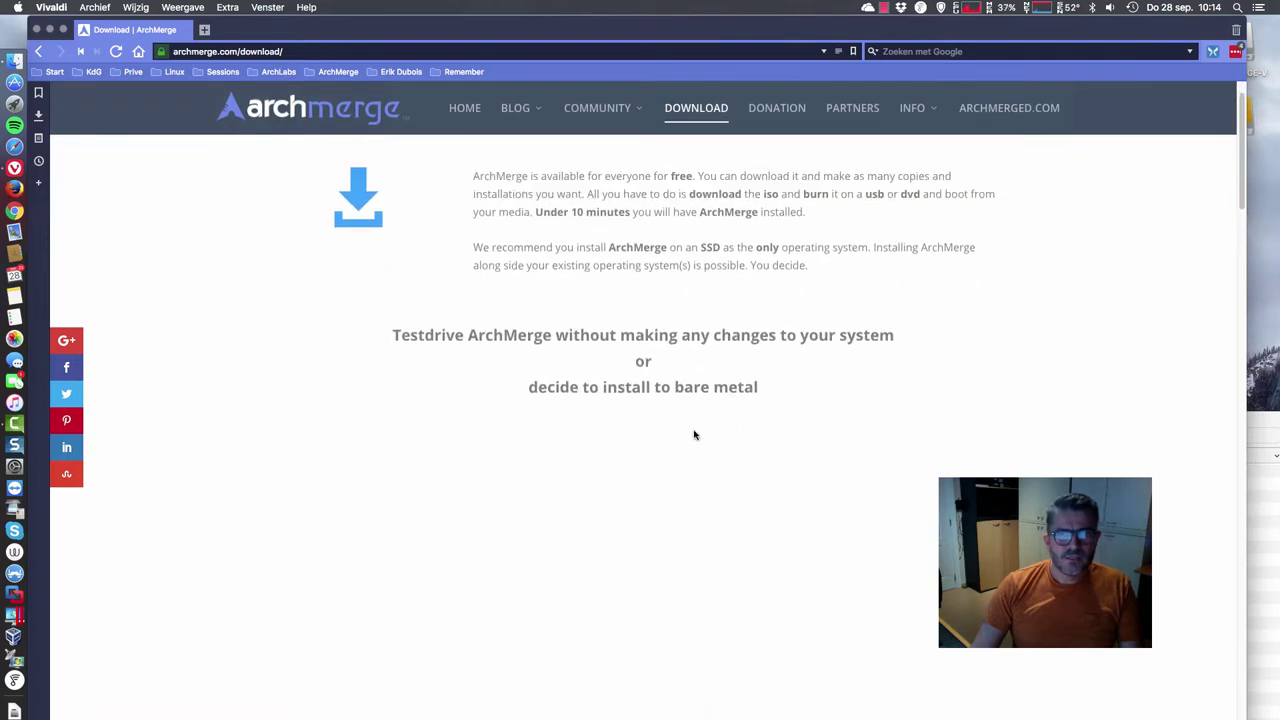
scroll(694, 434, down, 10)
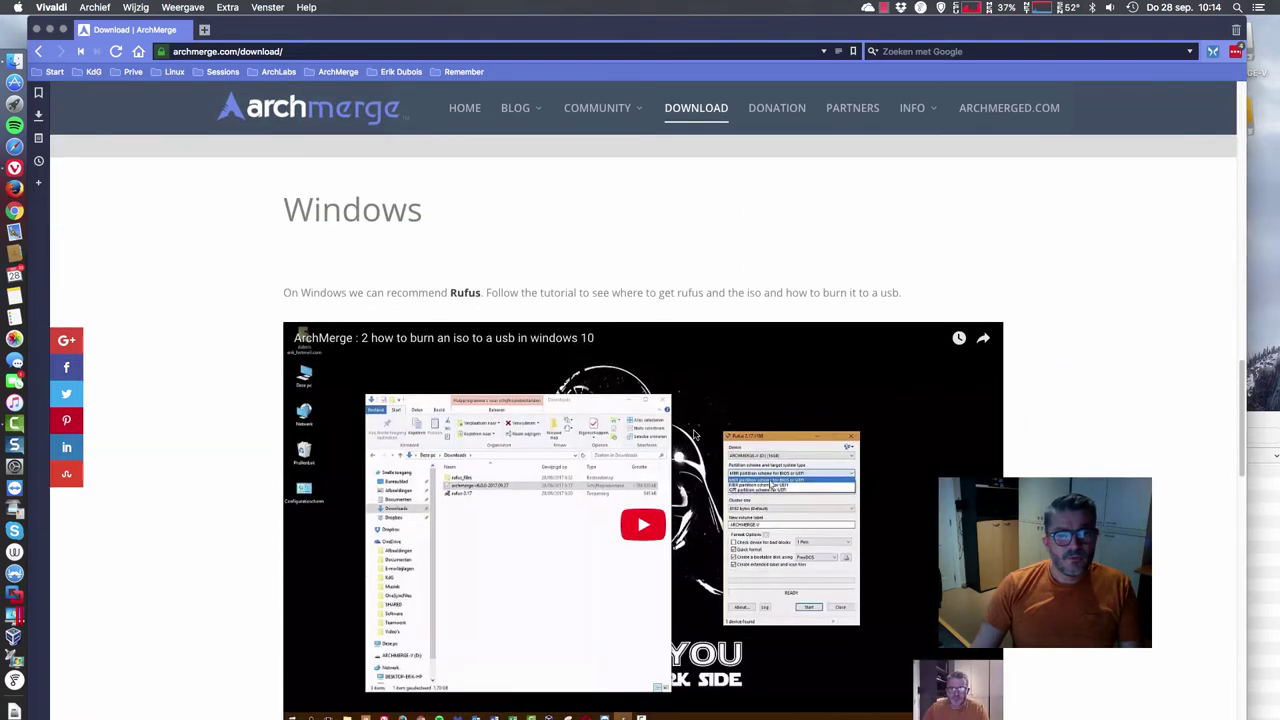
scroll(694, 434, down, 9)
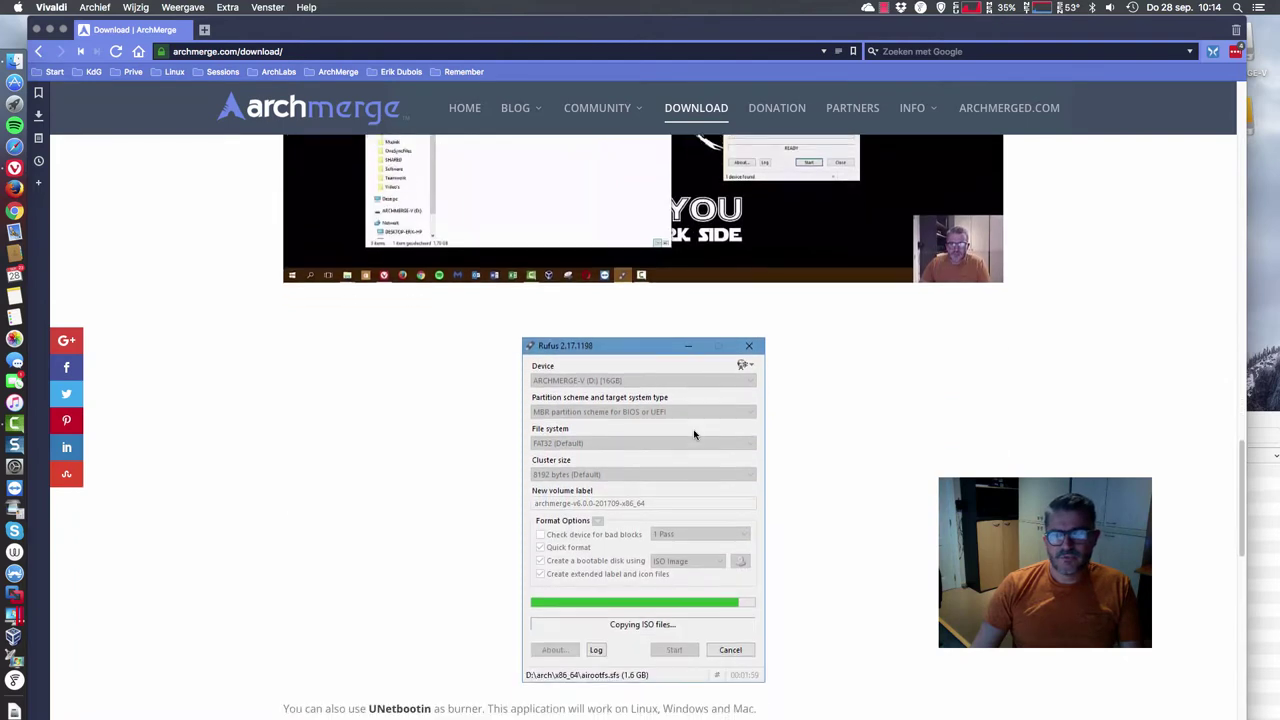
scroll(694, 434, down, 11)
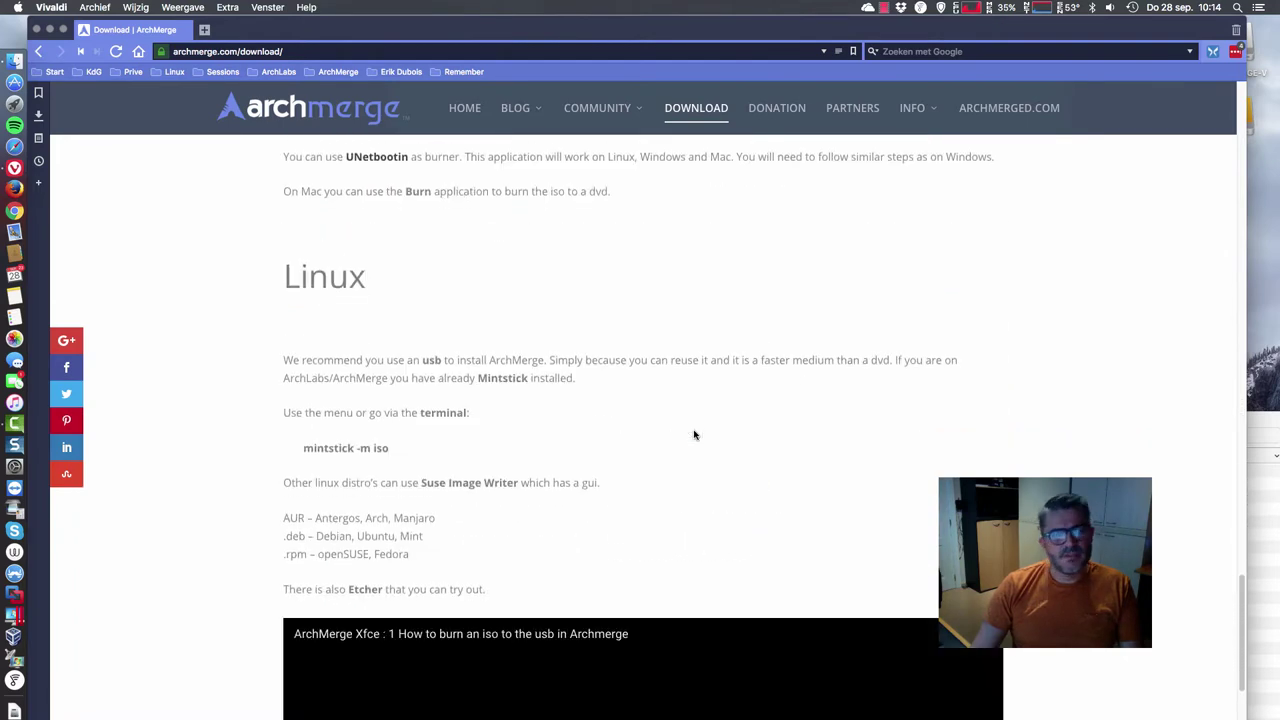
scroll(694, 434, down, 7)
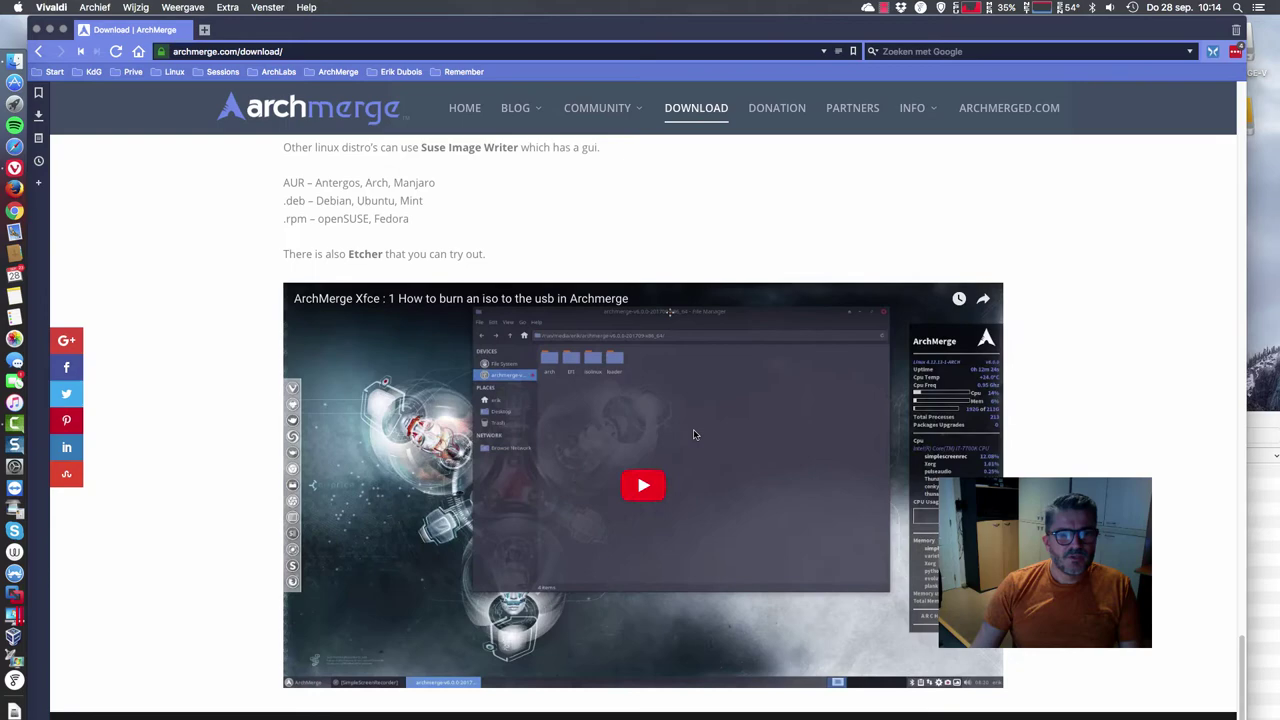
scroll(694, 434, up, 20)
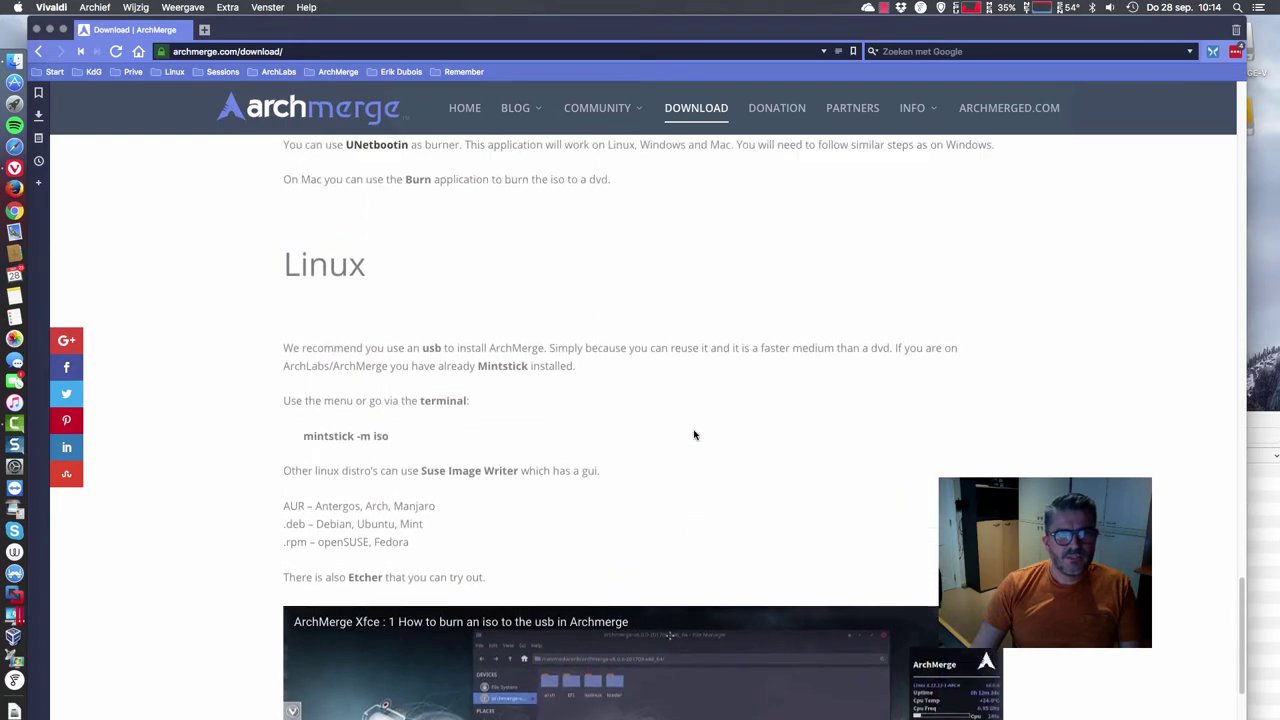
scroll(694, 434, down, 18)
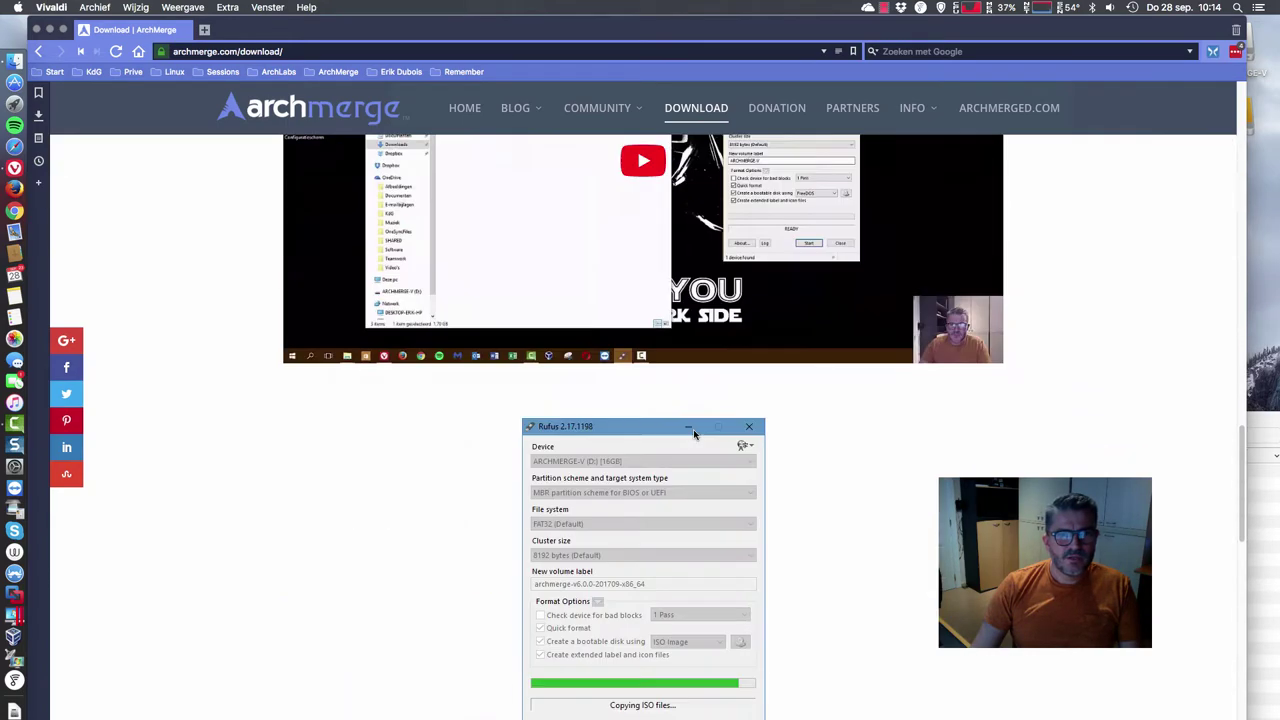
scroll(694, 434, up, 10)
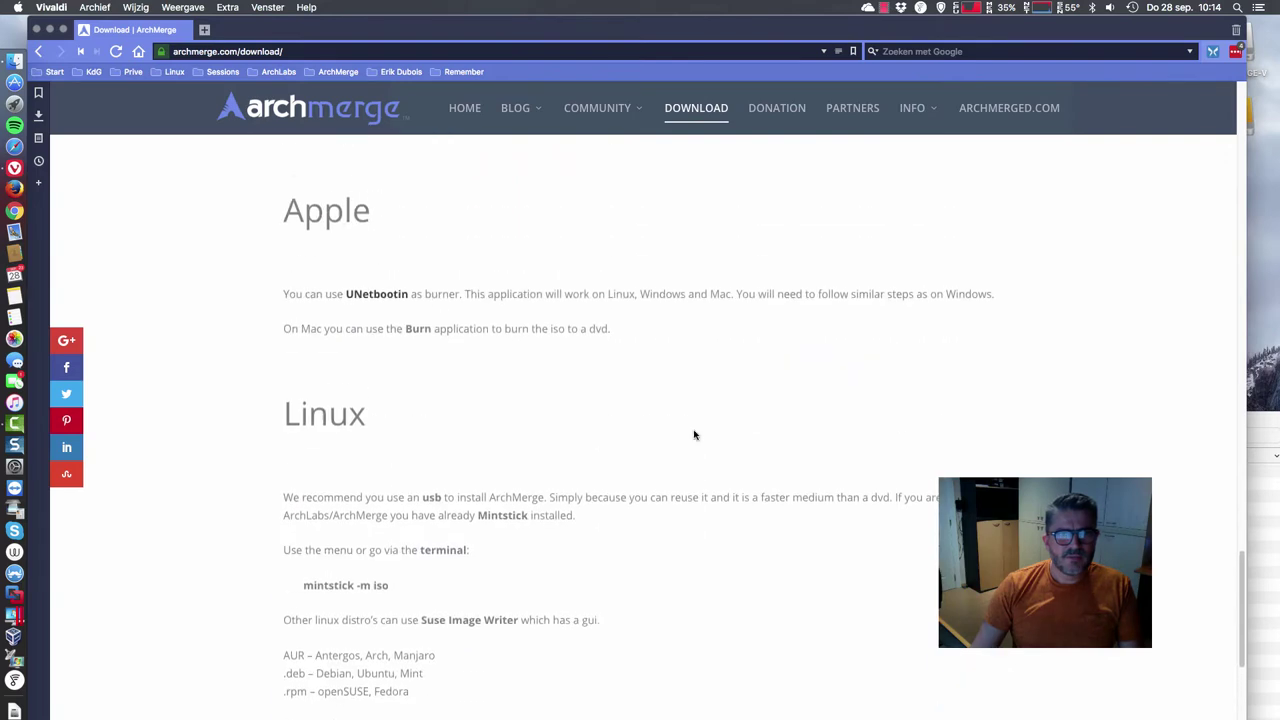
click(389, 309)
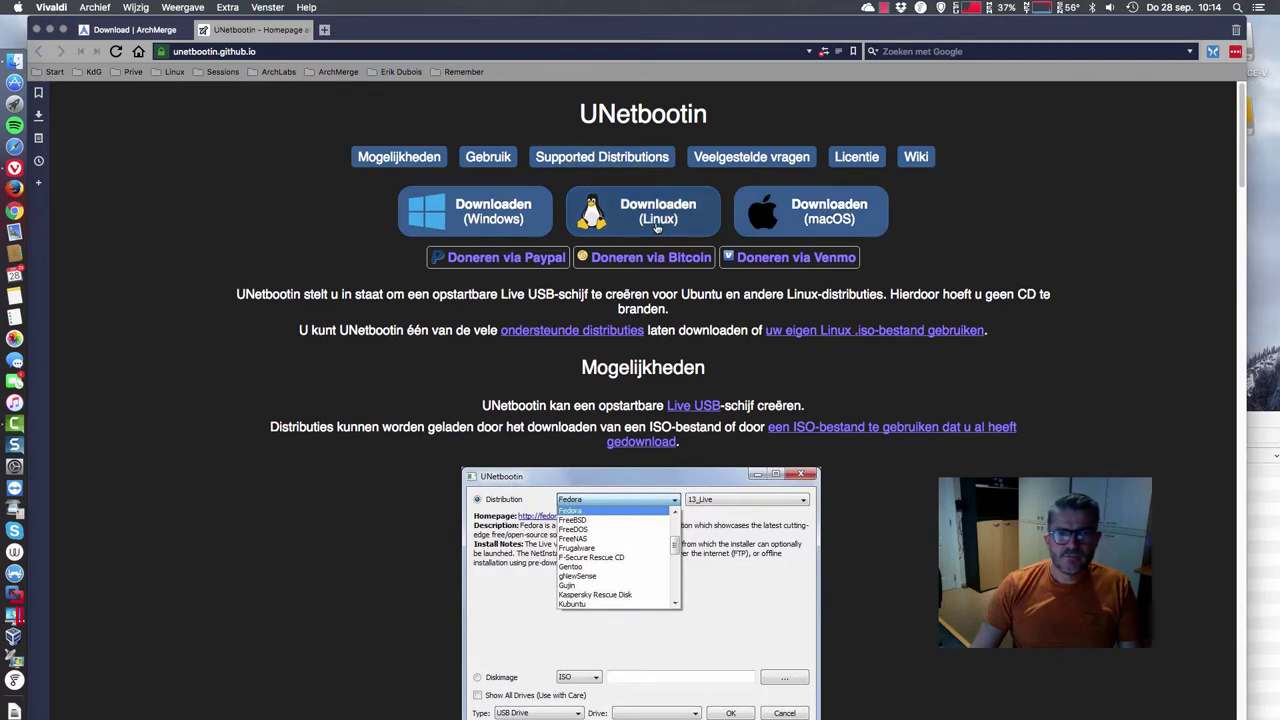
click(830, 215)
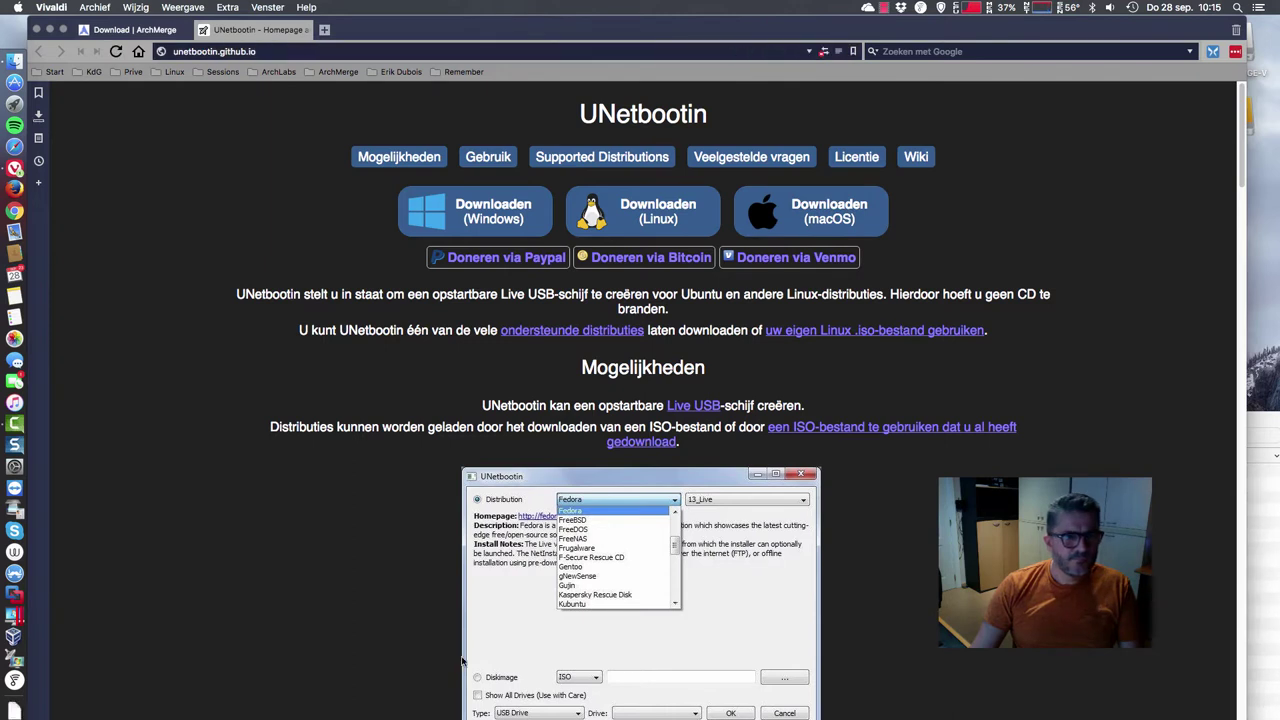
Step: Open Downloads in Finder, showing unetbootin-mac-655.dmg beside the ArchMerge ISO
click(20, 700)
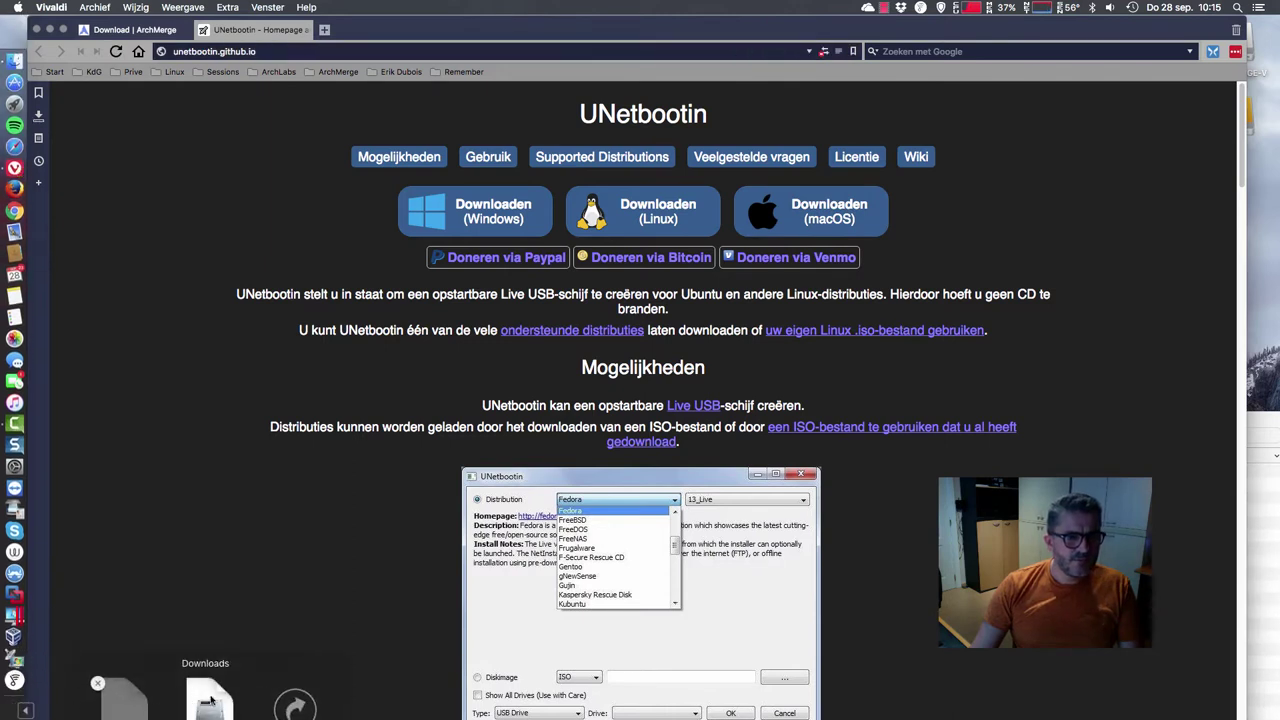
click(294, 706)
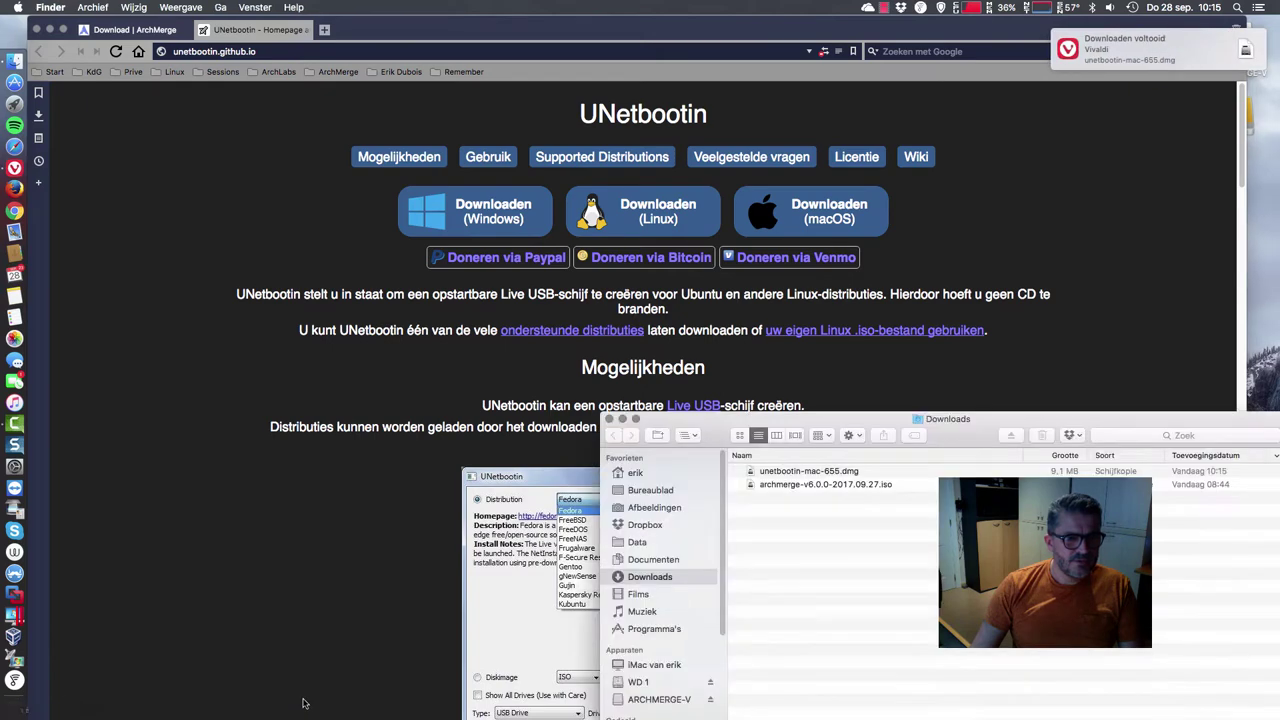
click(830, 486)
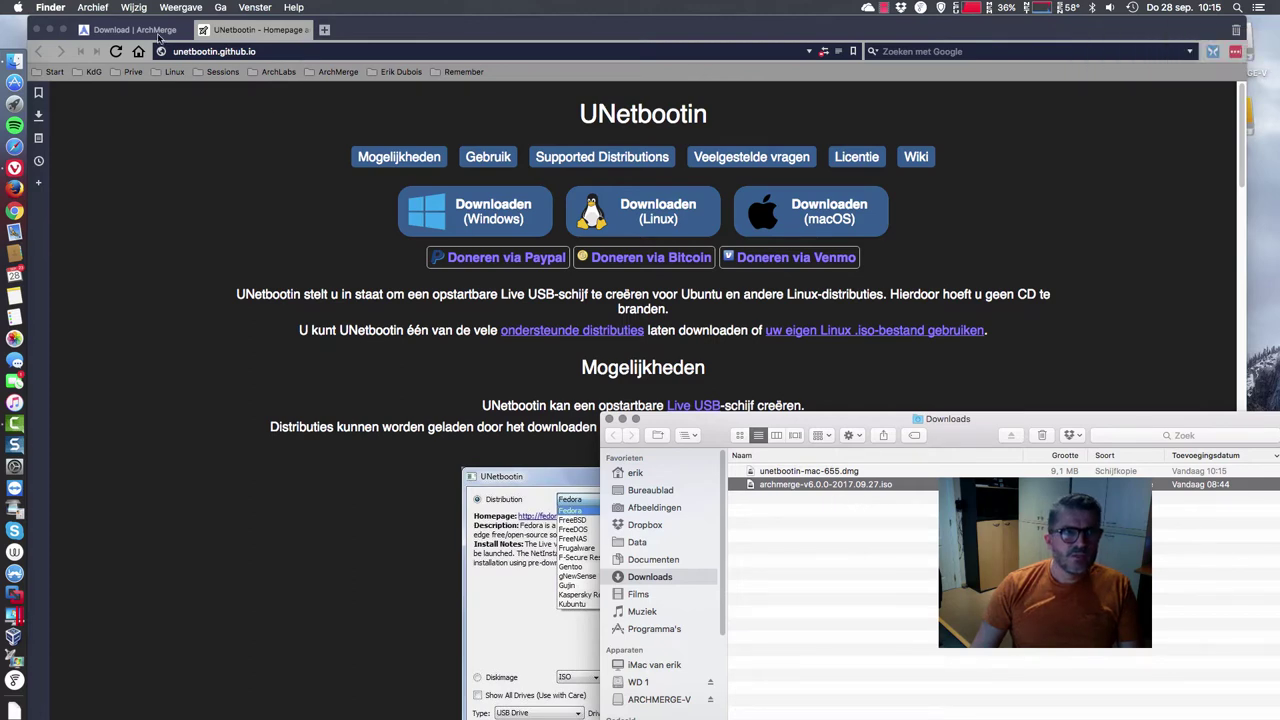
Step: Return to the ArchMerge page and use its SourceForge Download Now button, opening the files page
click(162, 42)
click(164, 36)
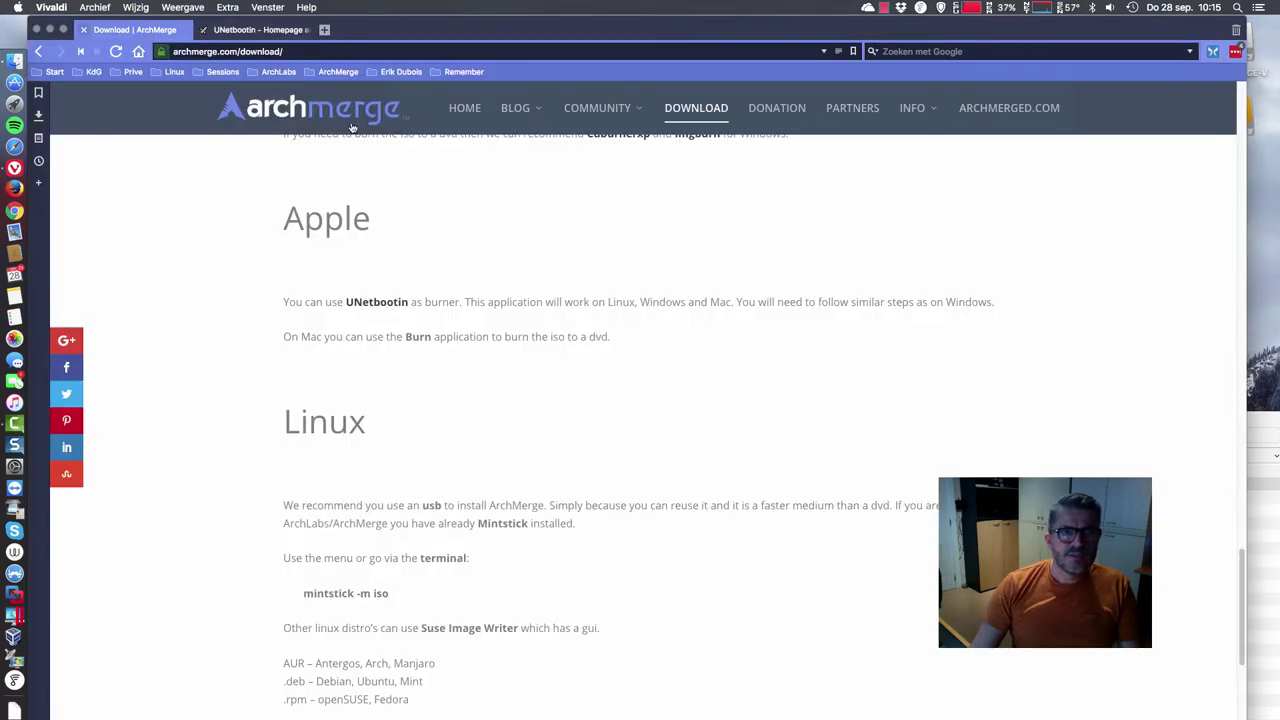
scroll(800, 280, up, 5)
scroll(796, 300, up, 10)
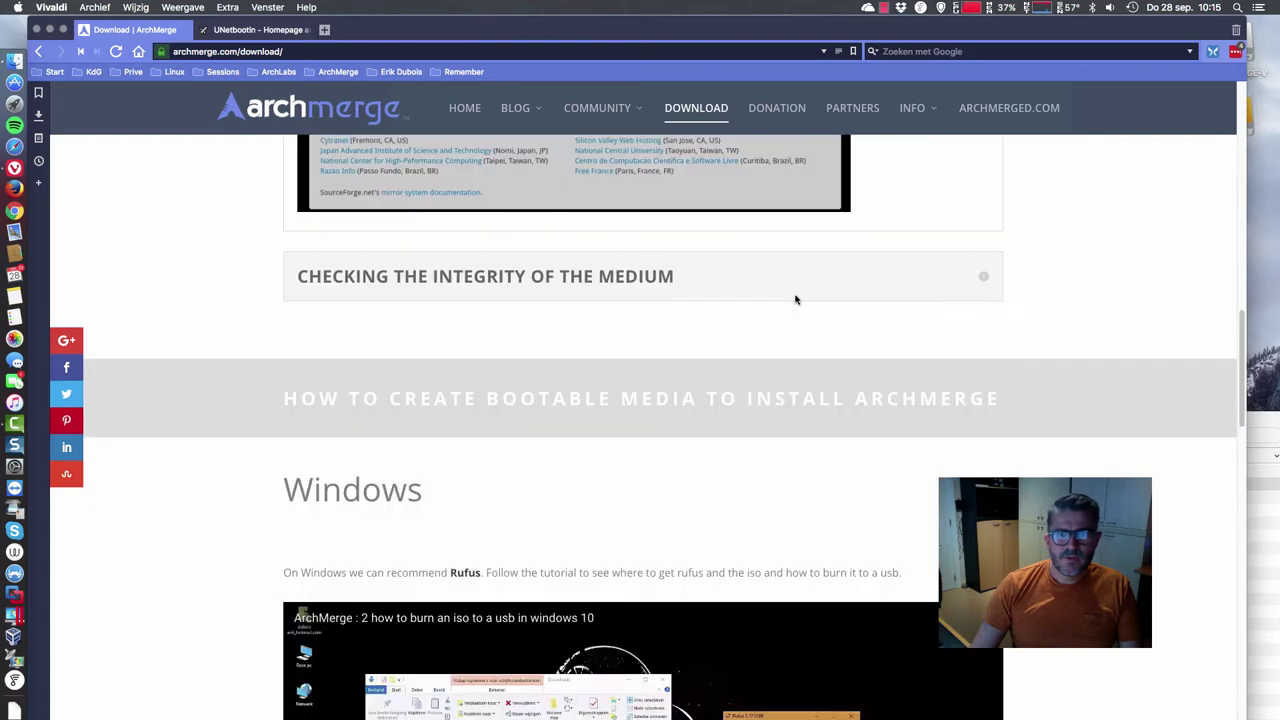
scroll(830, 310, up, 5)
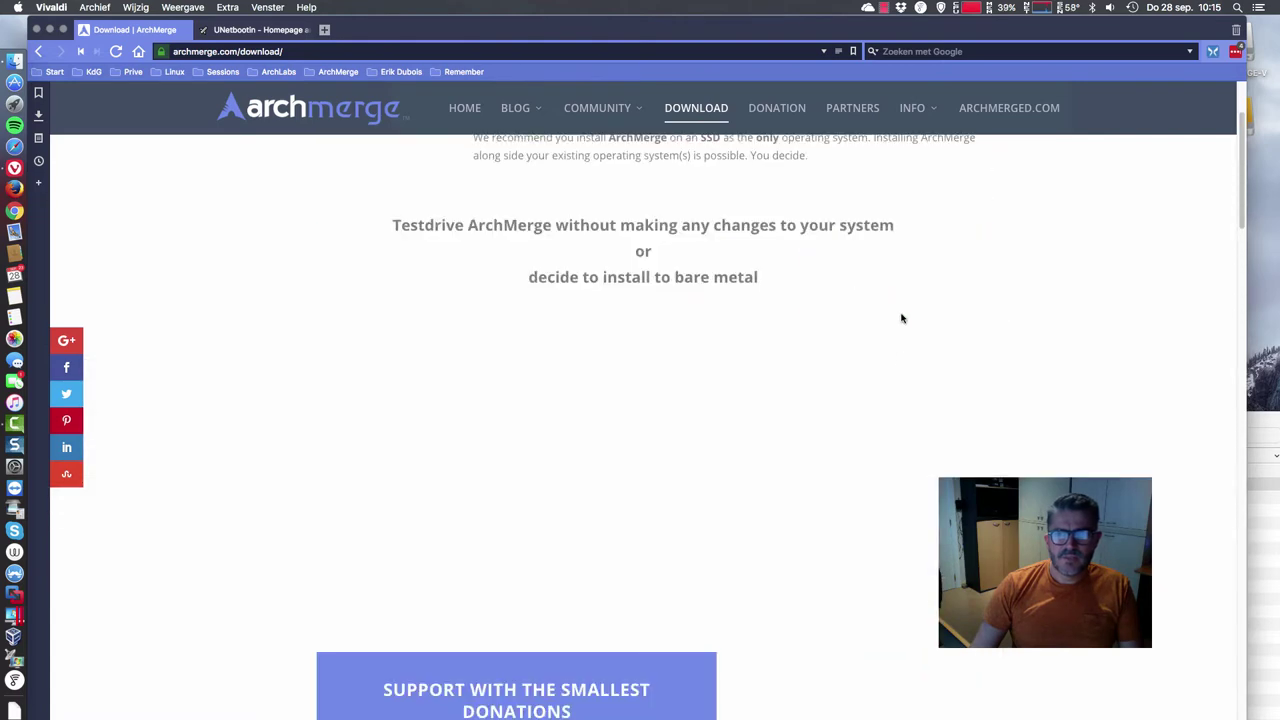
scroll(894, 354, down, 2)
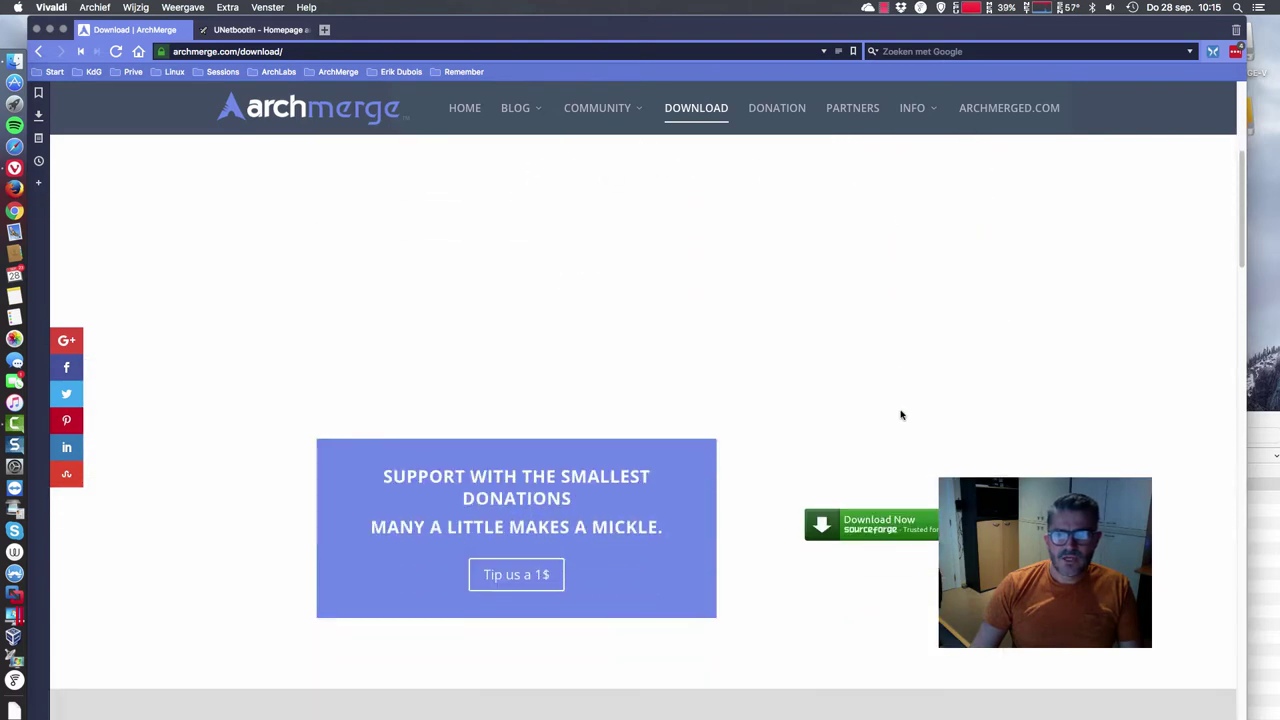
scroll(900, 414, down, 3)
scroll(882, 509, down, 5)
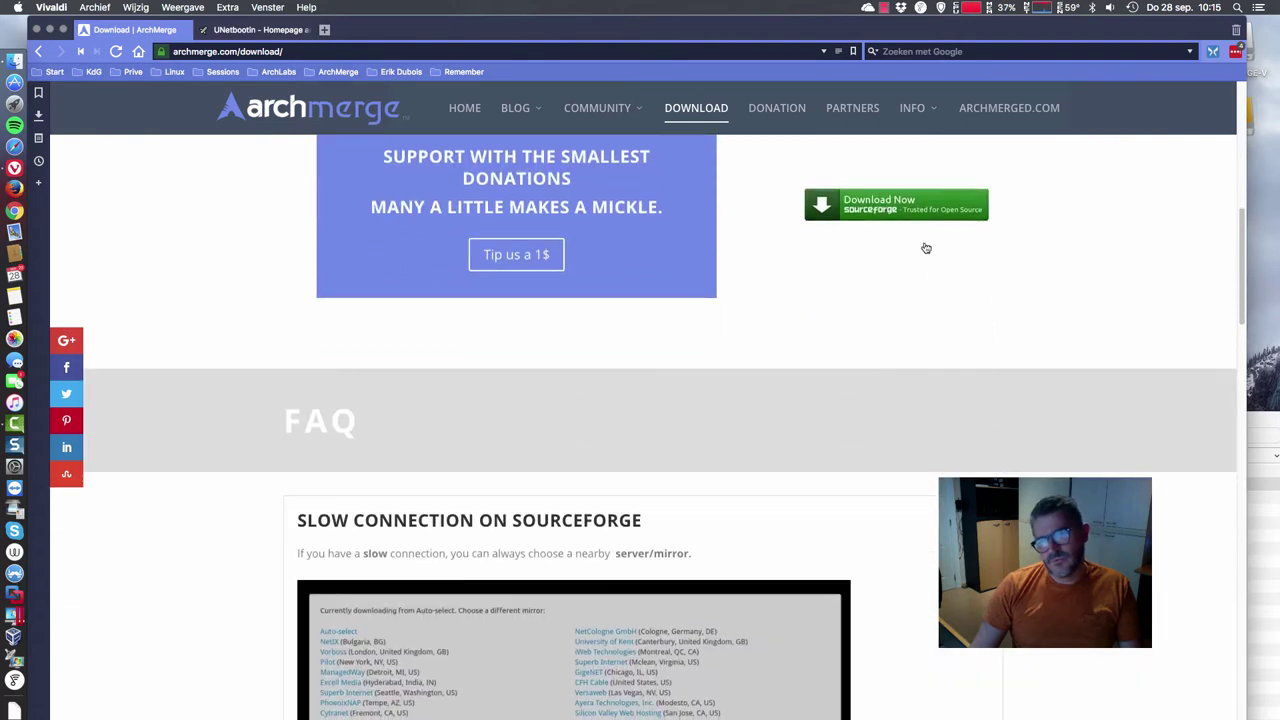
click(897, 209)
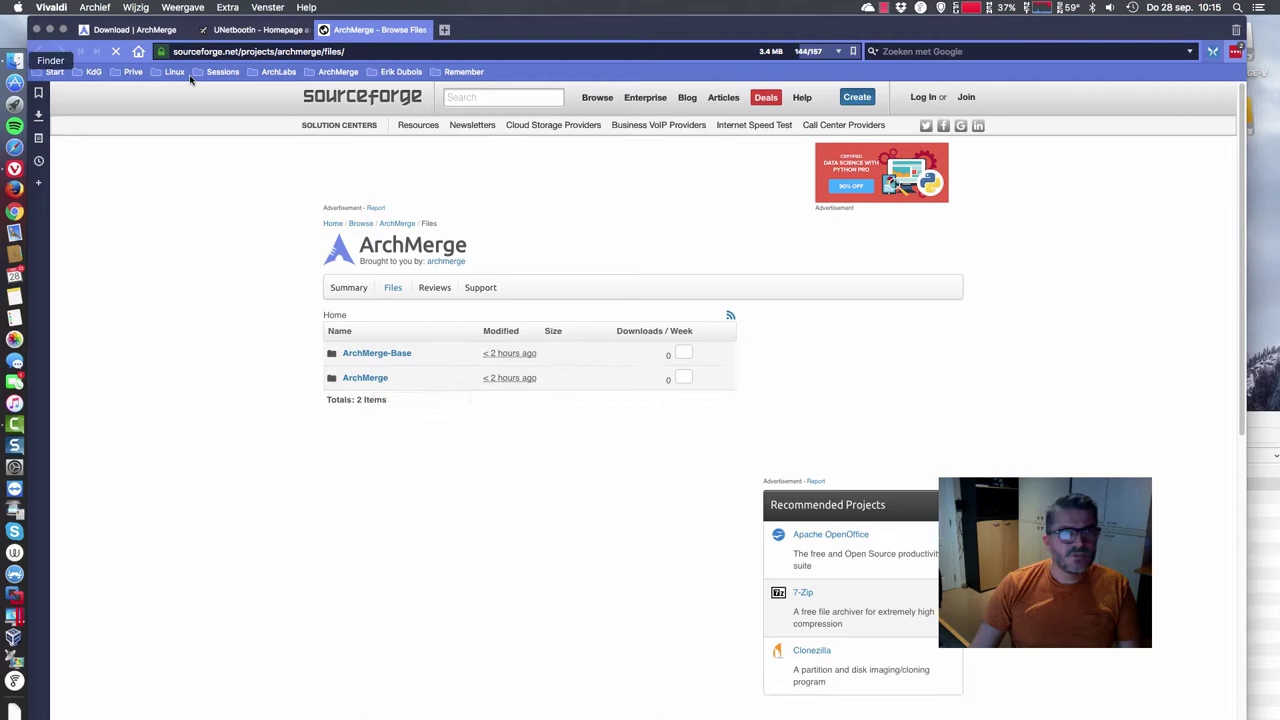
Step: Mount unetbootin-mac-655.dmg and place its UNetbootin window, with unetbootin.app, beside Downloads
click(49, 30)
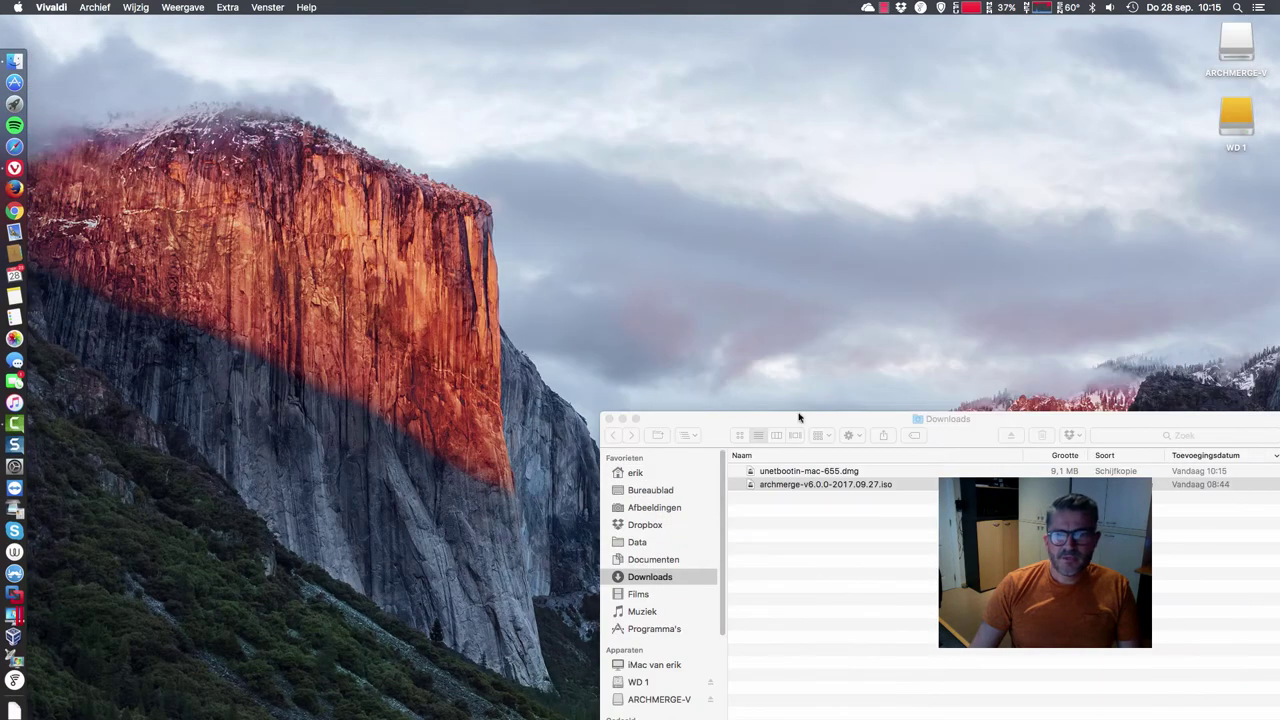
drag(803, 420, 450, 210)
click(432, 236)
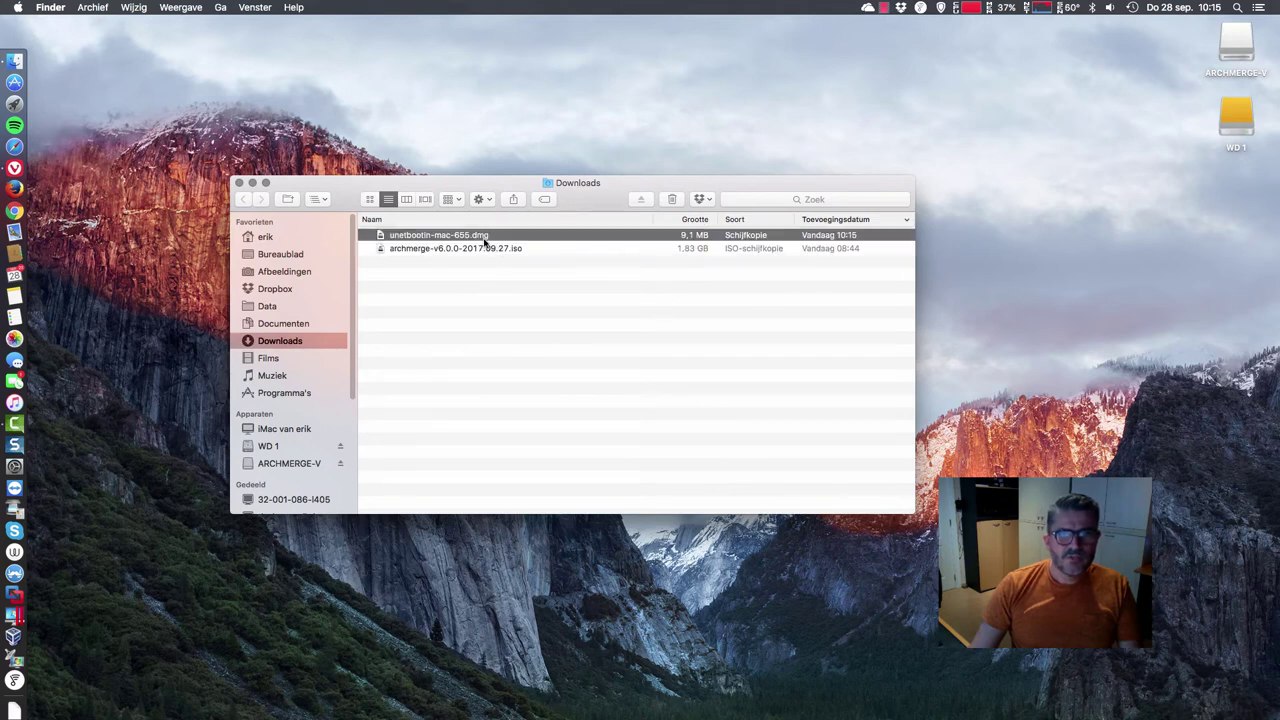
key(super+o)
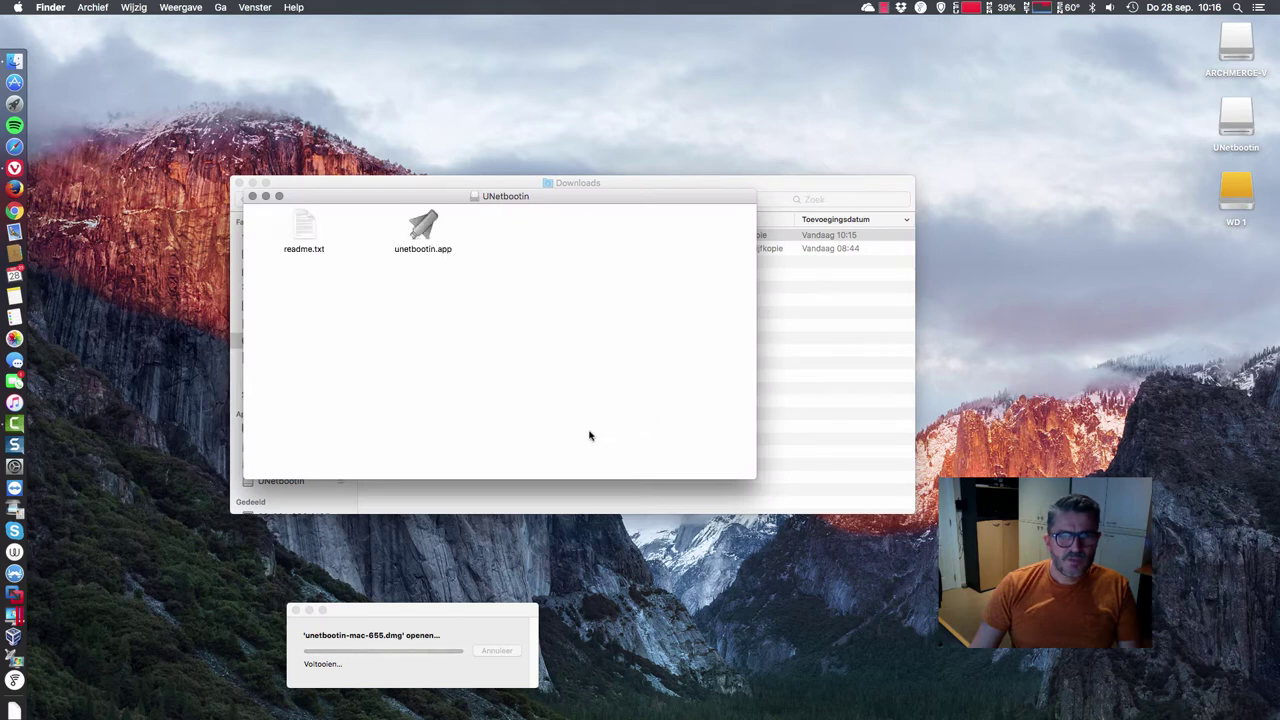
click(421, 236)
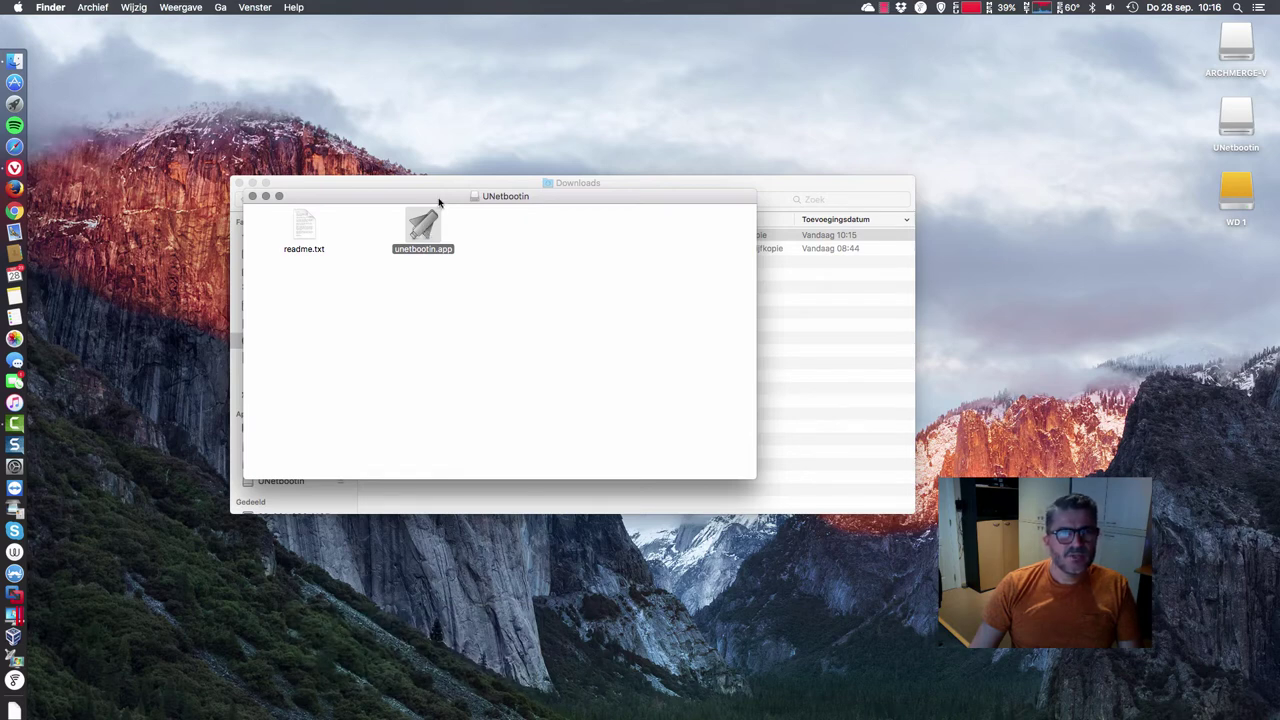
drag(438, 203, 298, 400)
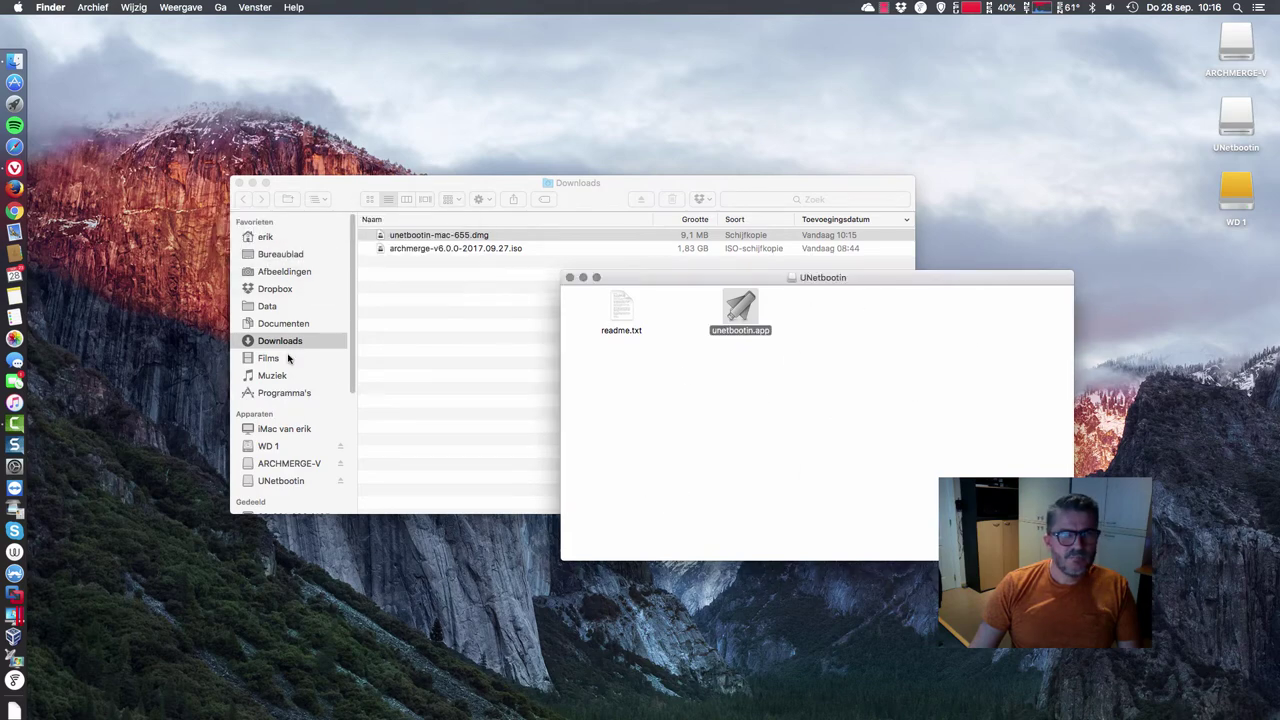
Step: Launch unetbootin from the second page of Launchpad
key(F4)
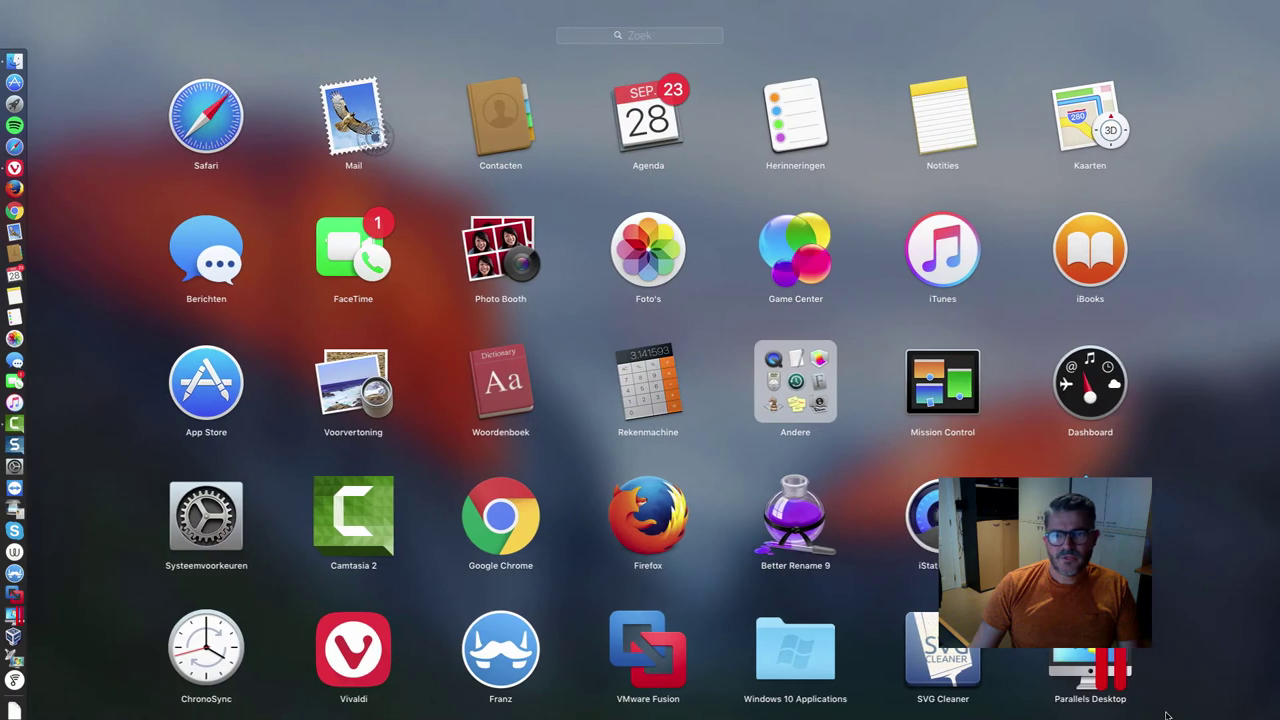
scroll(1165, 714, right, 3)
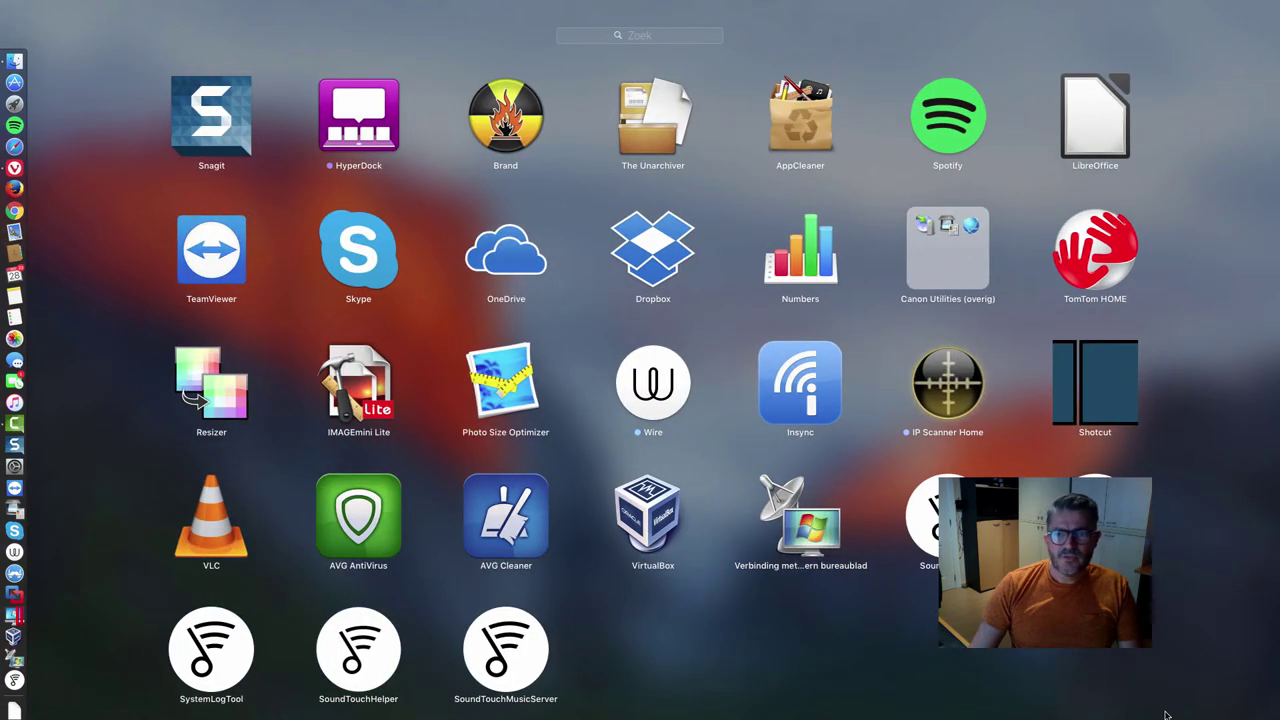
click(661, 648)
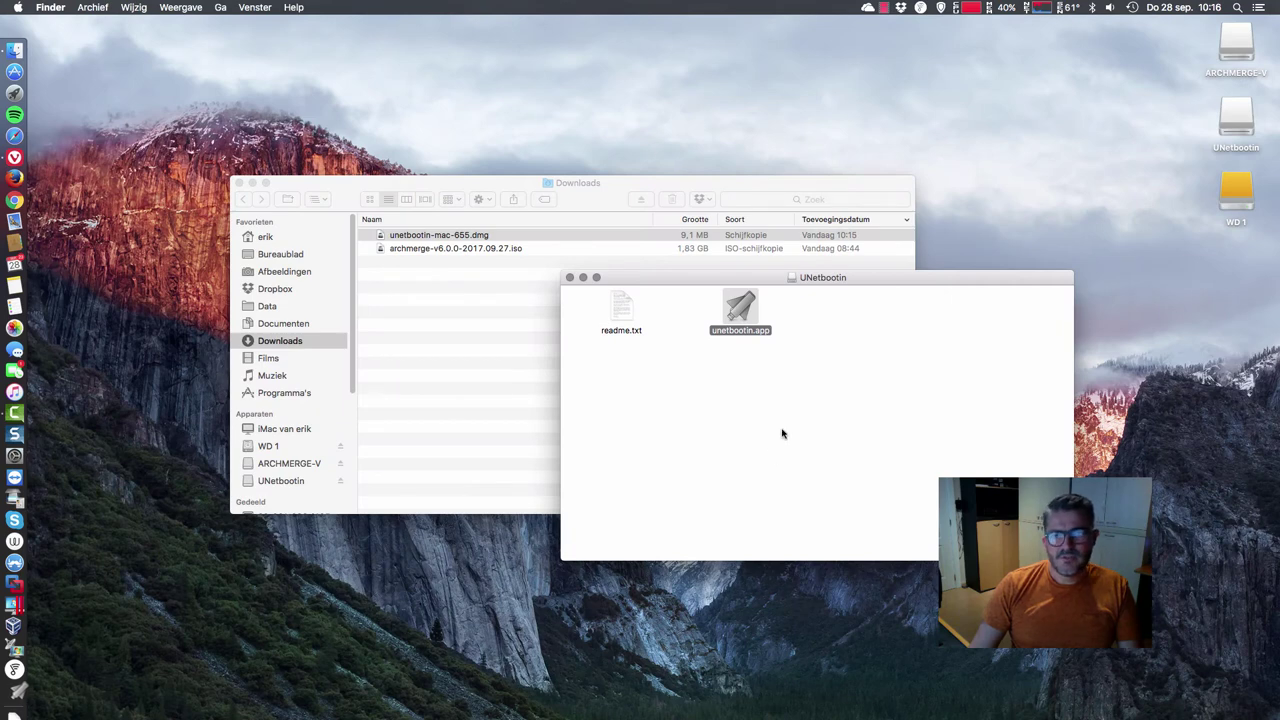
Step: Close the UNetbootin disk window while the unidentified-developer warning for unetbootin.app stays up
click(570, 277)
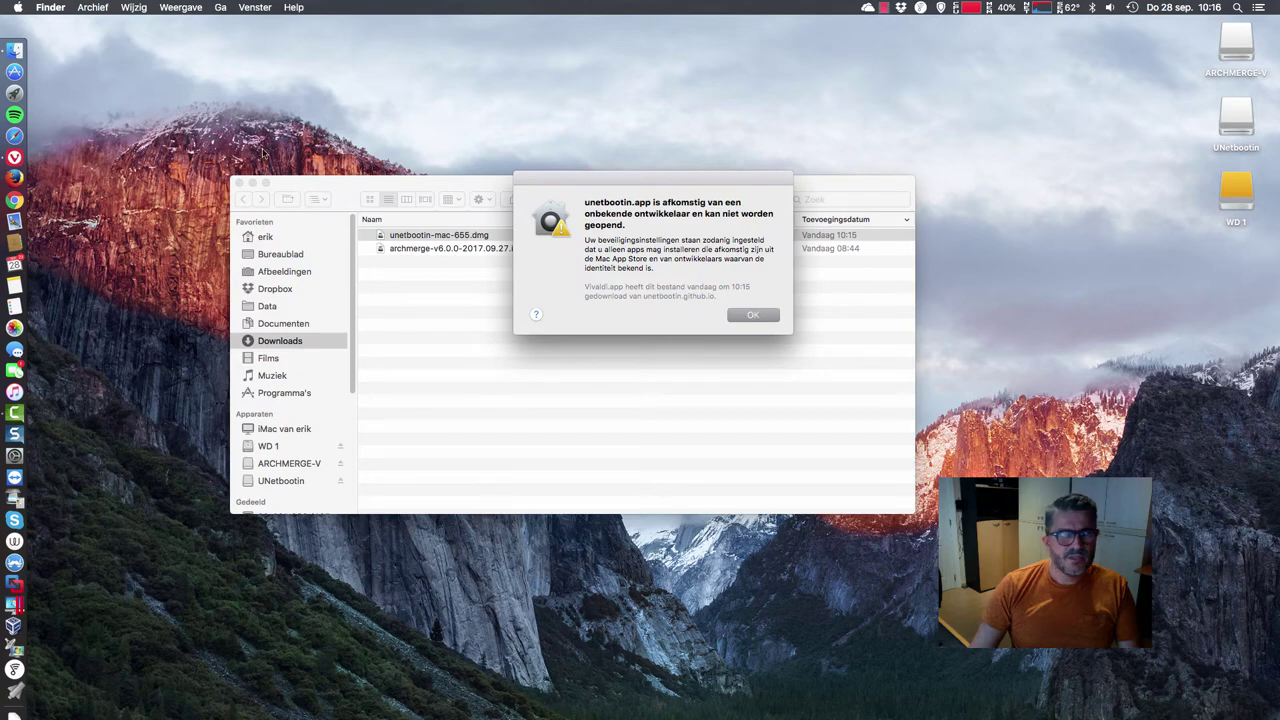
click(18, 9)
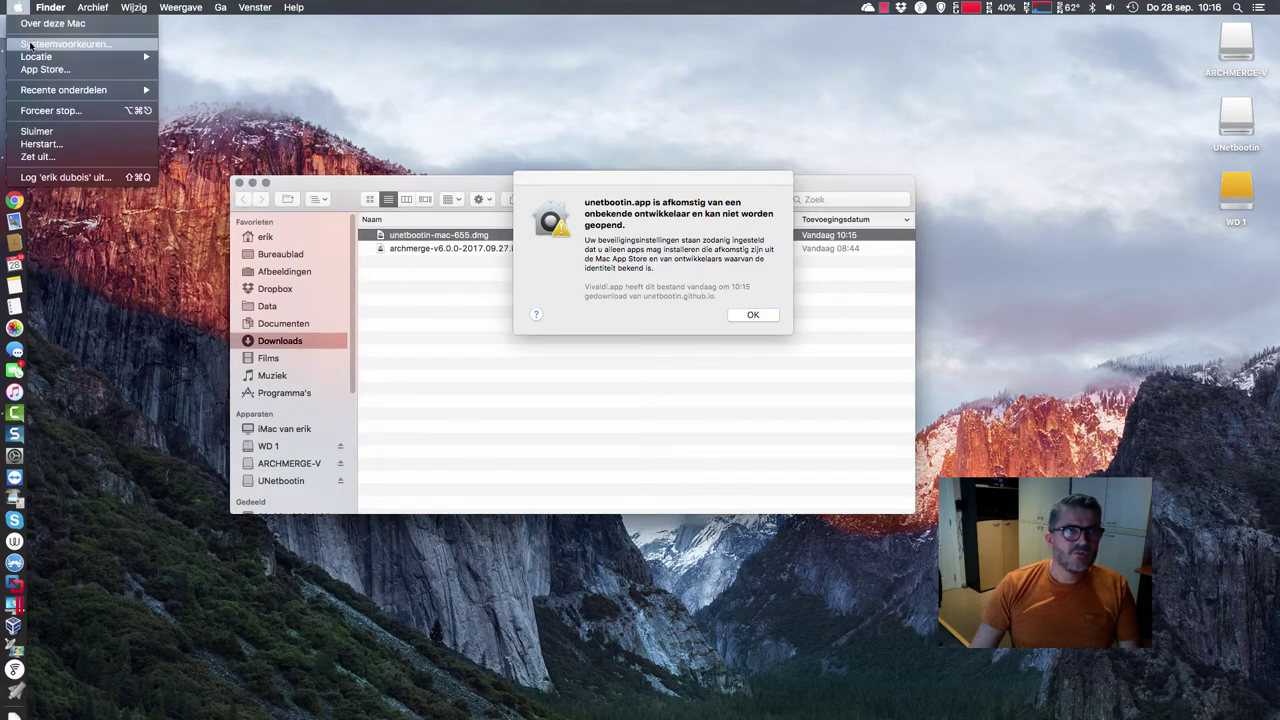
Step: Open System Preferences to the Algemeen section of Beveiliging en privacy
click(44, 44)
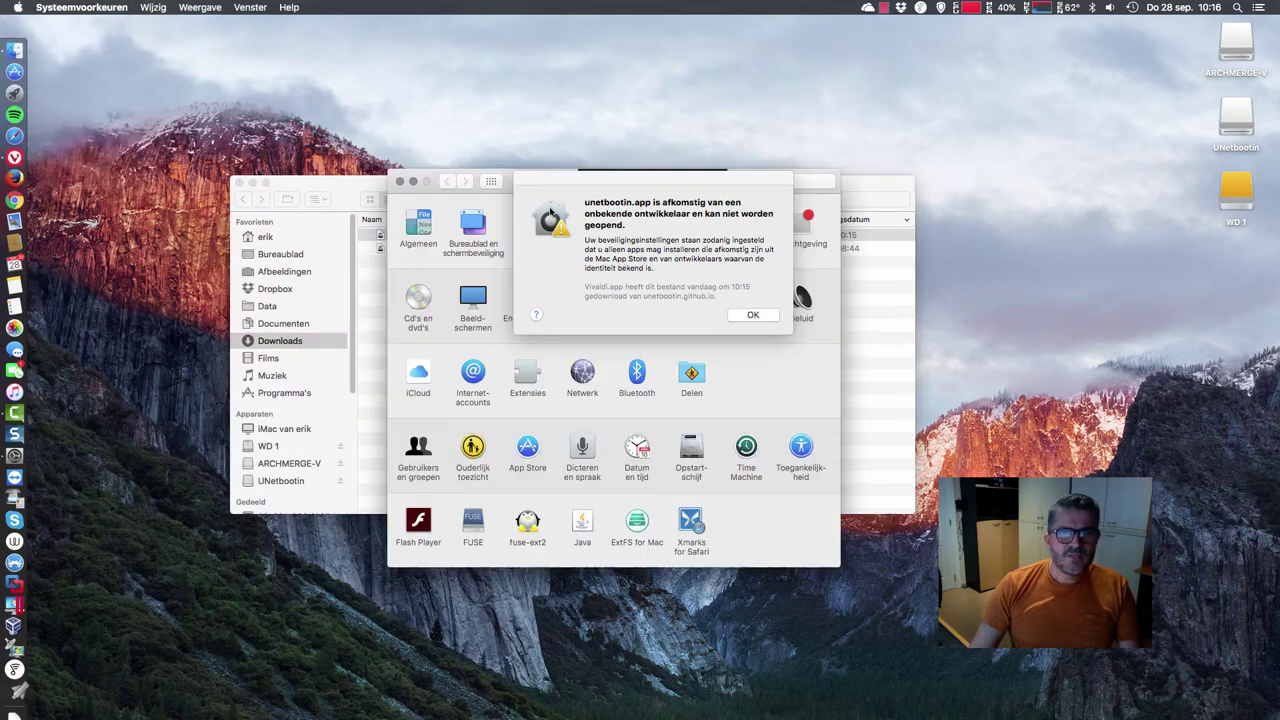
drag(593, 185, 989, 355)
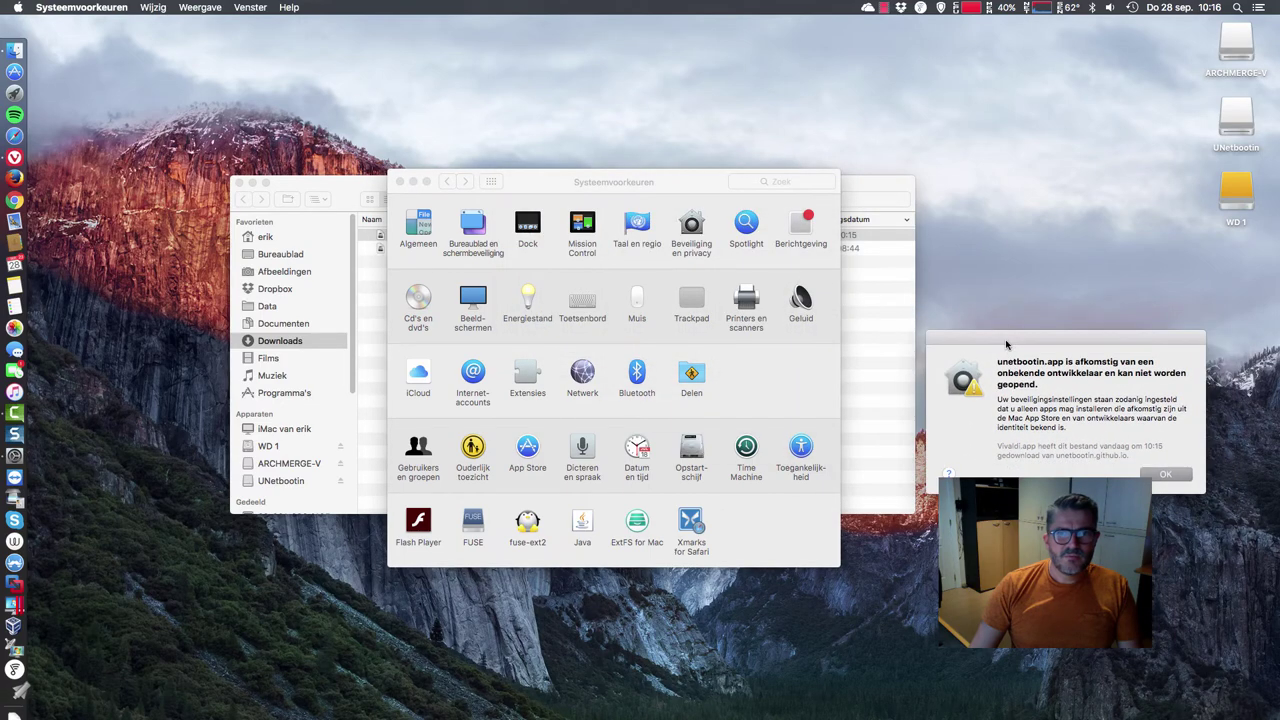
mouse_move(16, 4)
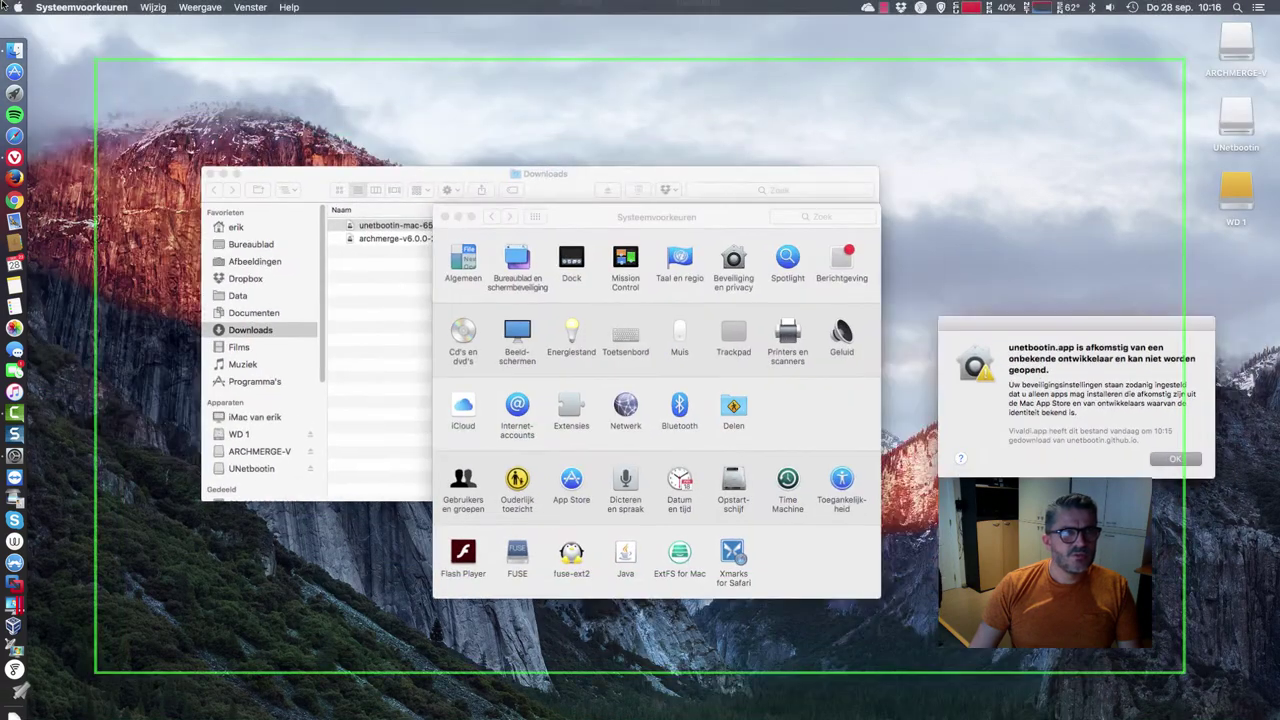
click(19, 8)
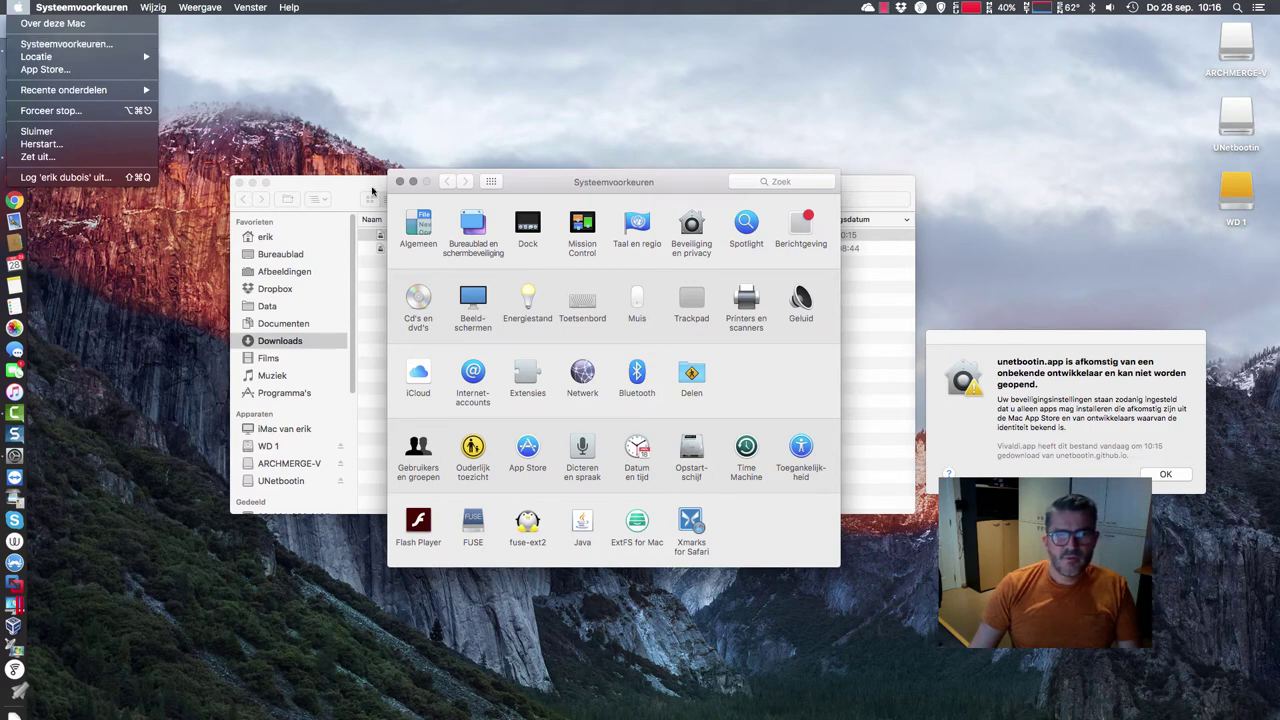
click(699, 258)
click(689, 230)
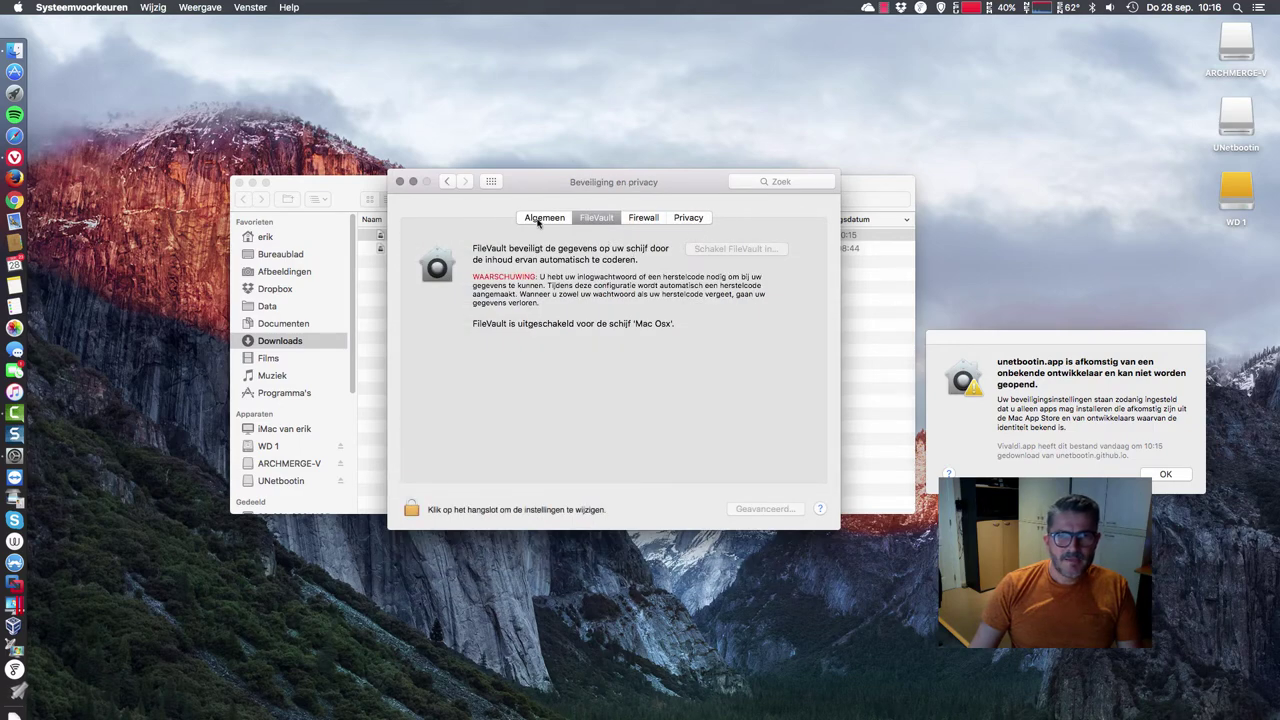
click(538, 222)
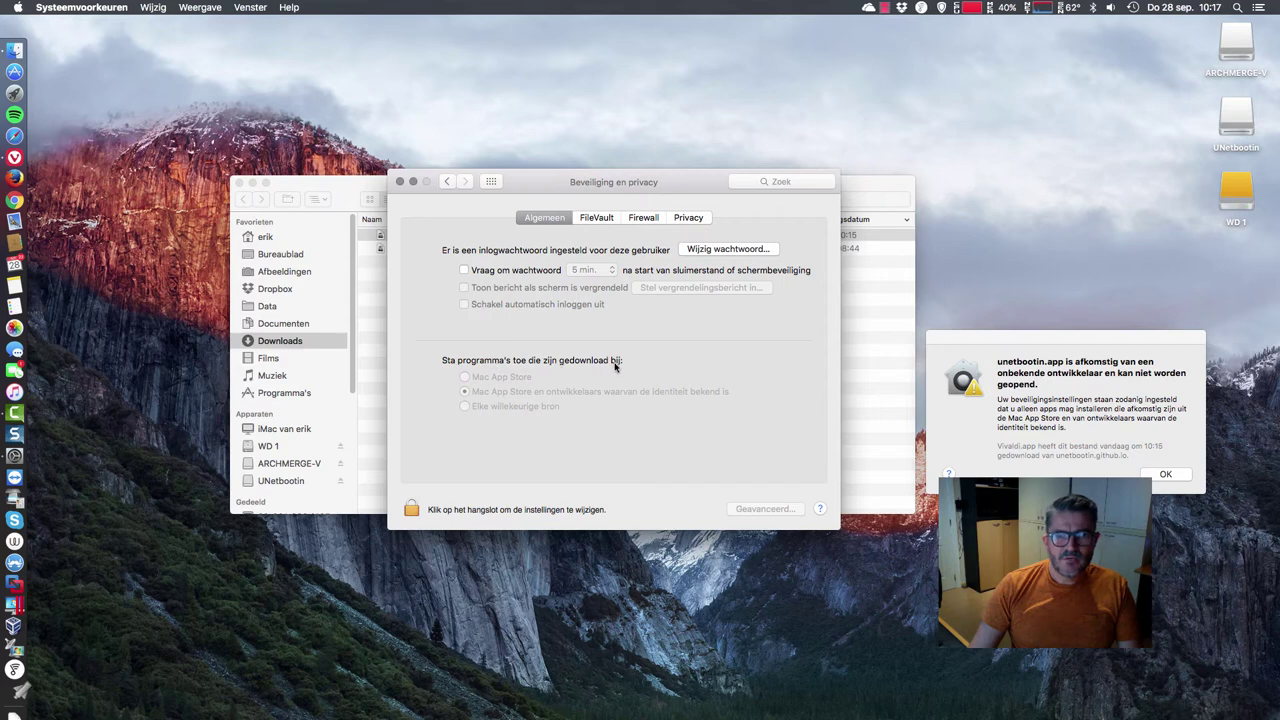
Step: Unlock with the admin password, allow apps from Elke willekeurige bron, and close the settings
click(409, 512)
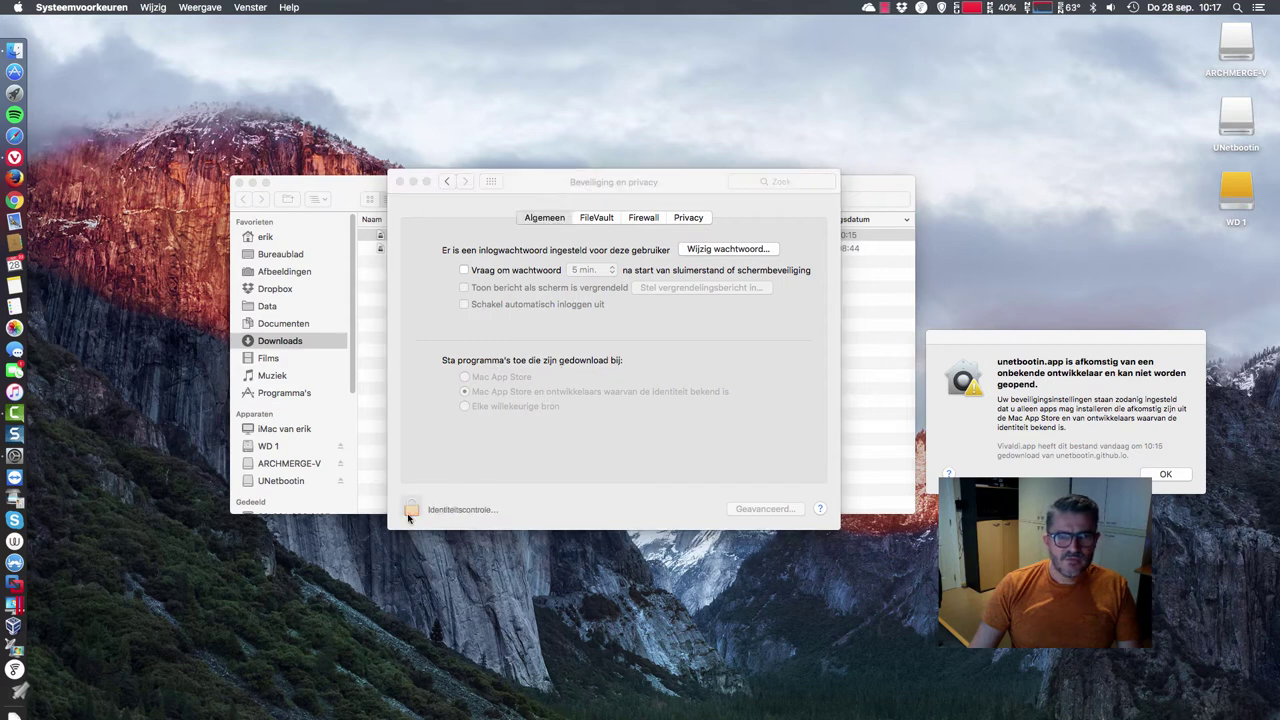
text(********)
key(Return)
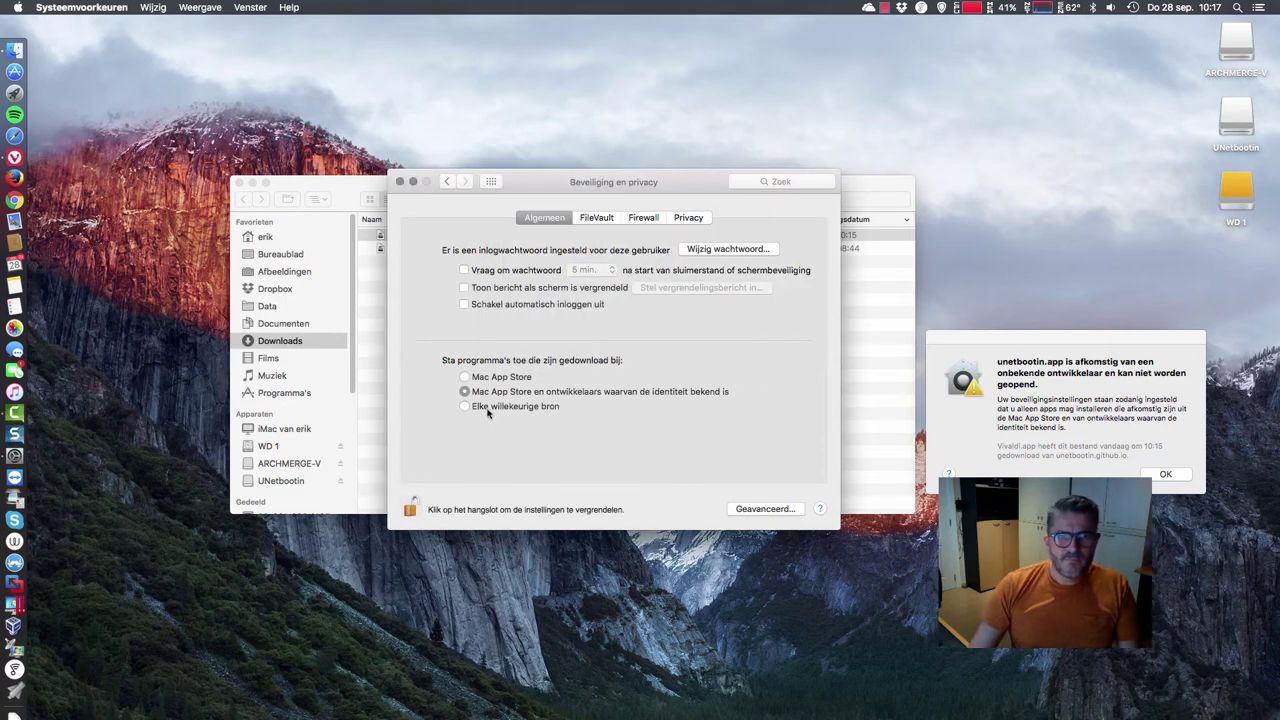
click(488, 410)
click(642, 305)
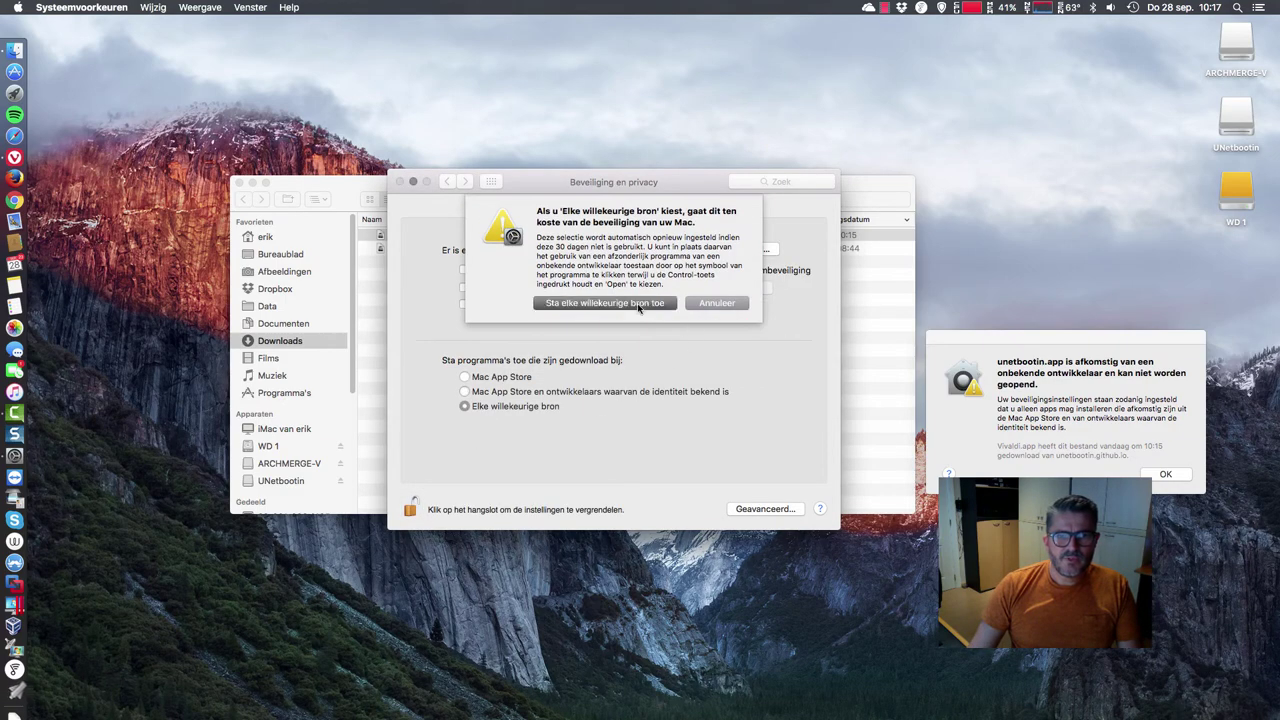
click(399, 182)
Step: Dismiss the warning, relaunch unetbootin from Launchpad, and authorise it with the admin password
click(1147, 474)
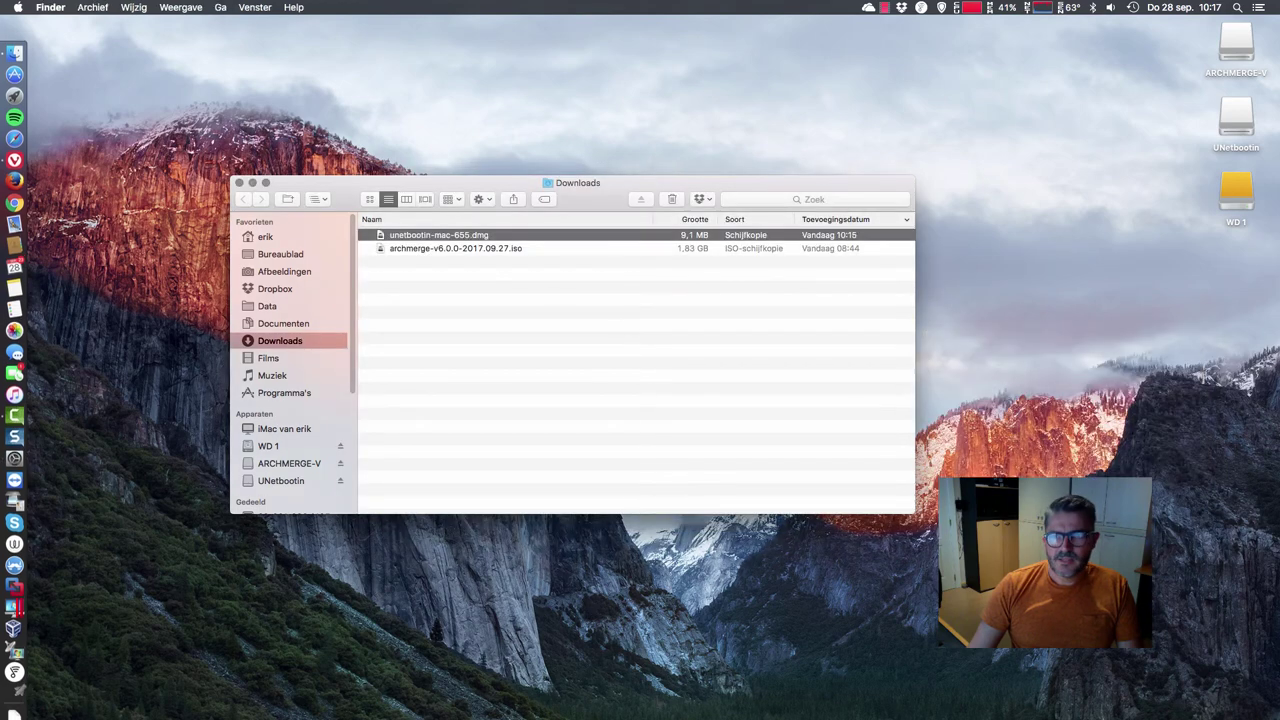
click(438, 236)
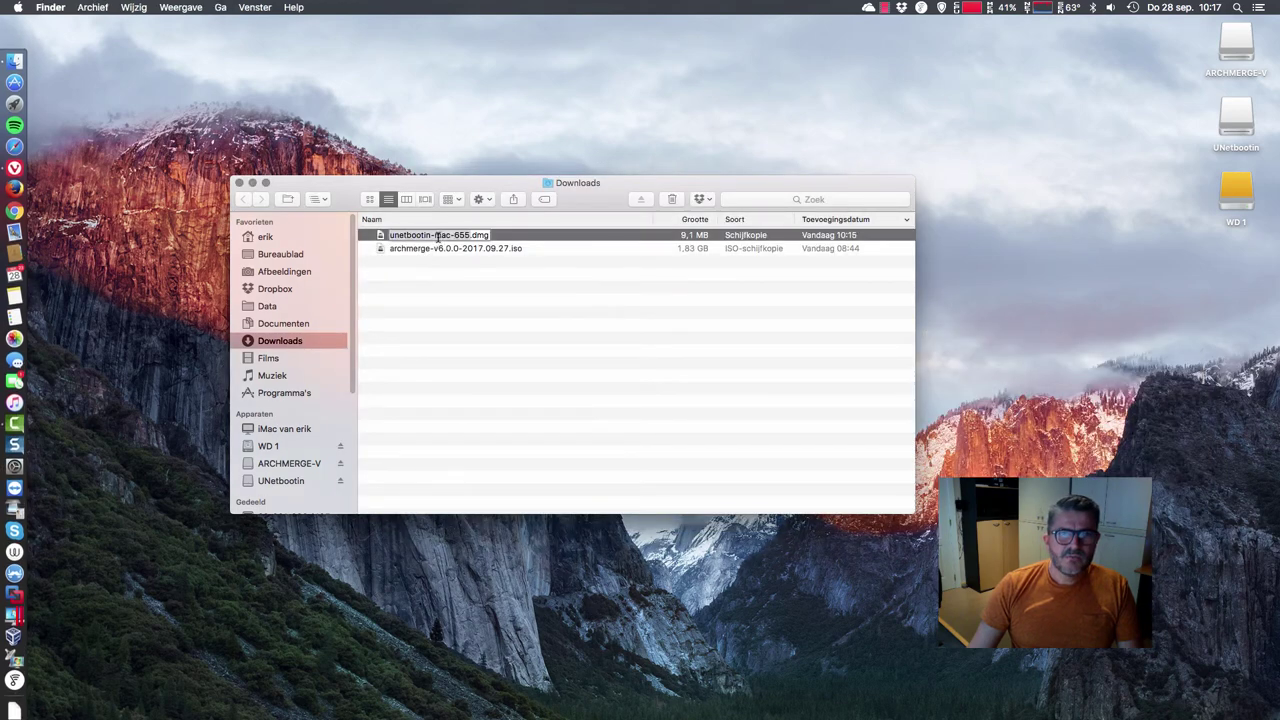
key(Return)
key(F4)
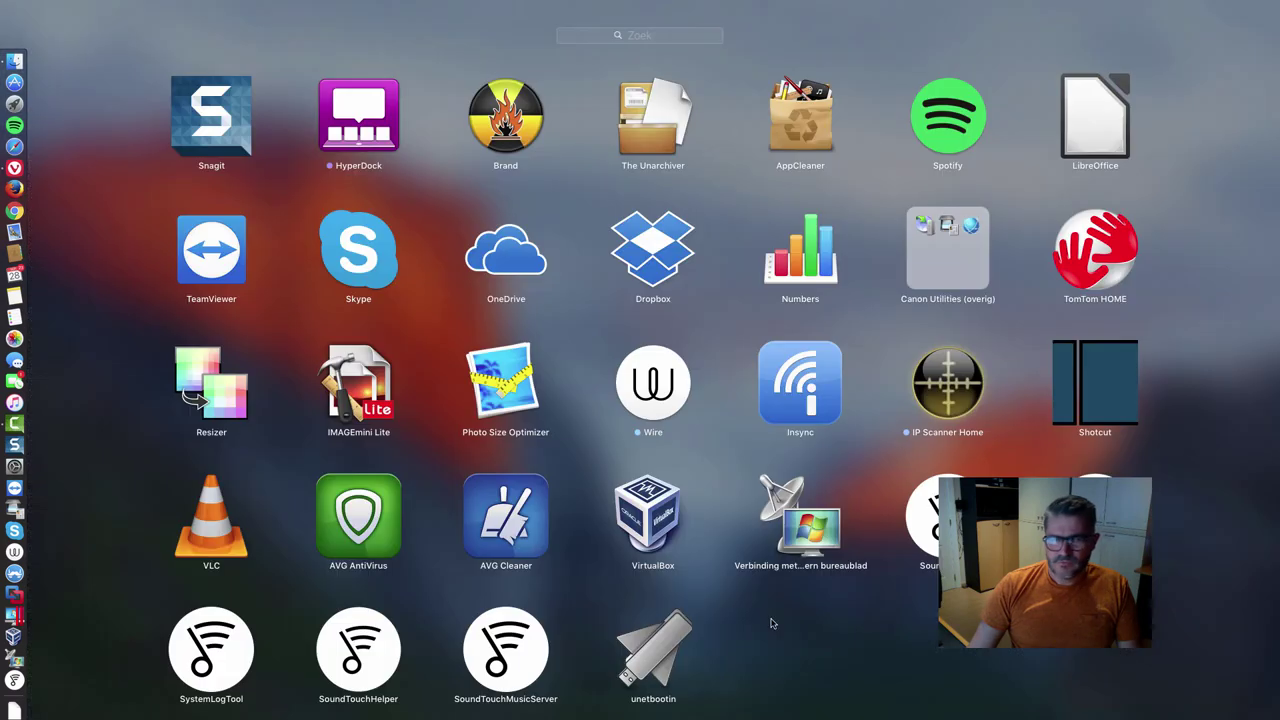
click(673, 658)
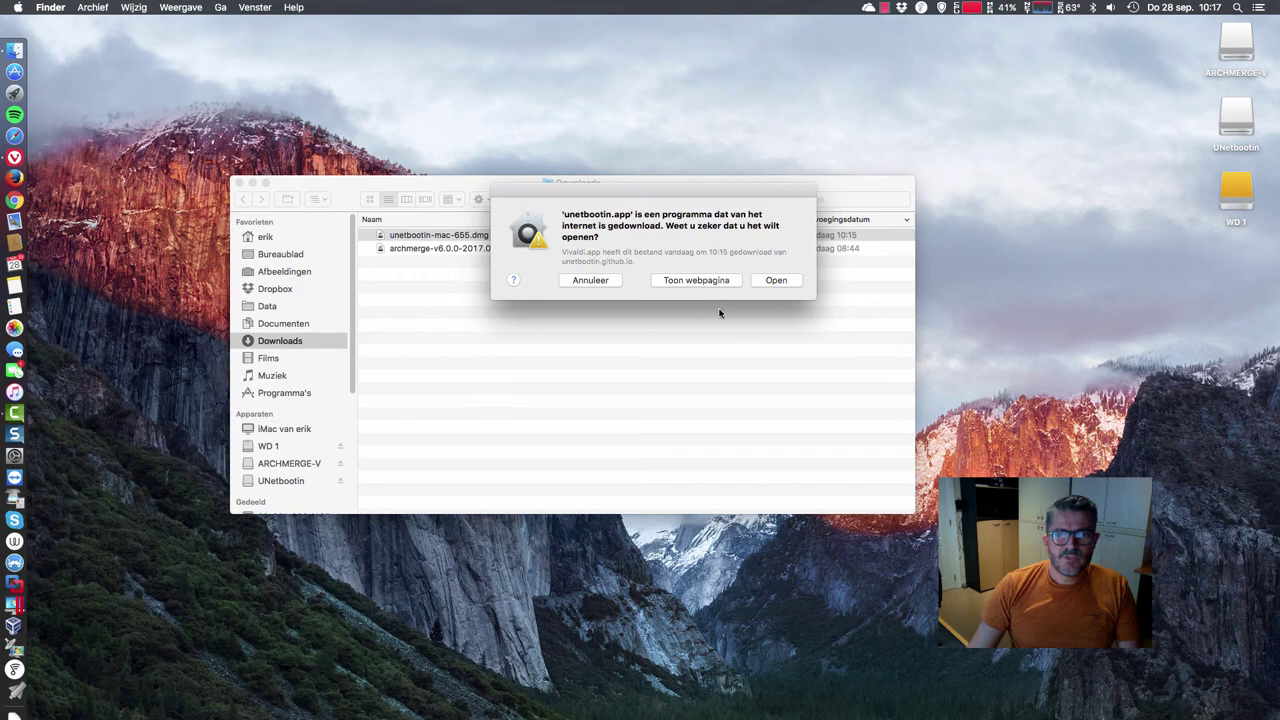
click(771, 281)
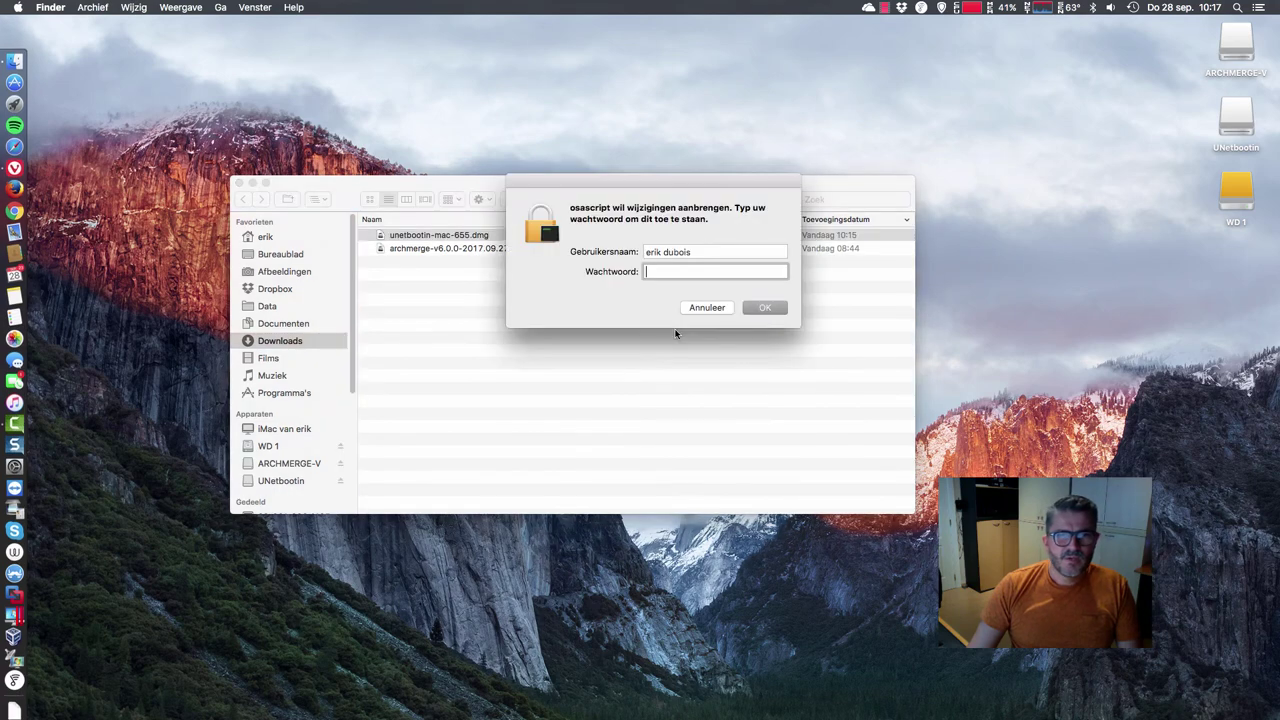
text(••••)
key(Return)
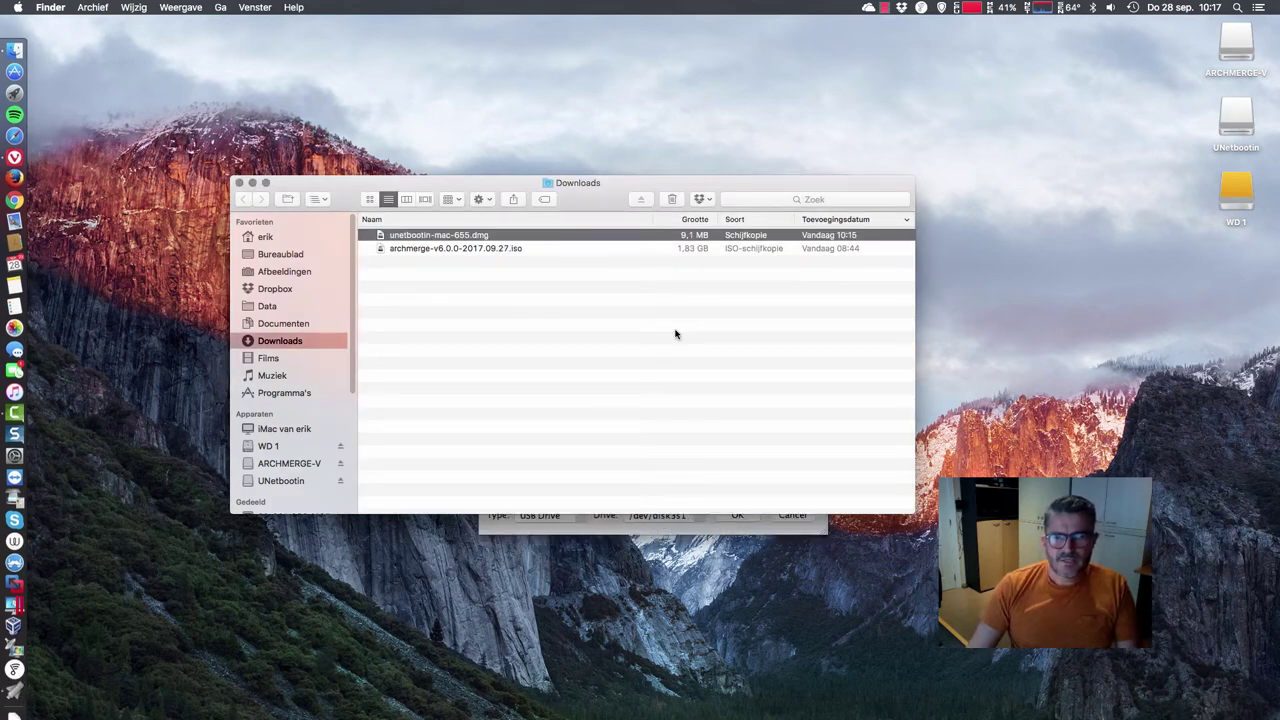
drag(479, 190, 392, 55)
Step: Switch UNetbootin's source to Diskimage of type ISO and open its file browser
click(604, 405)
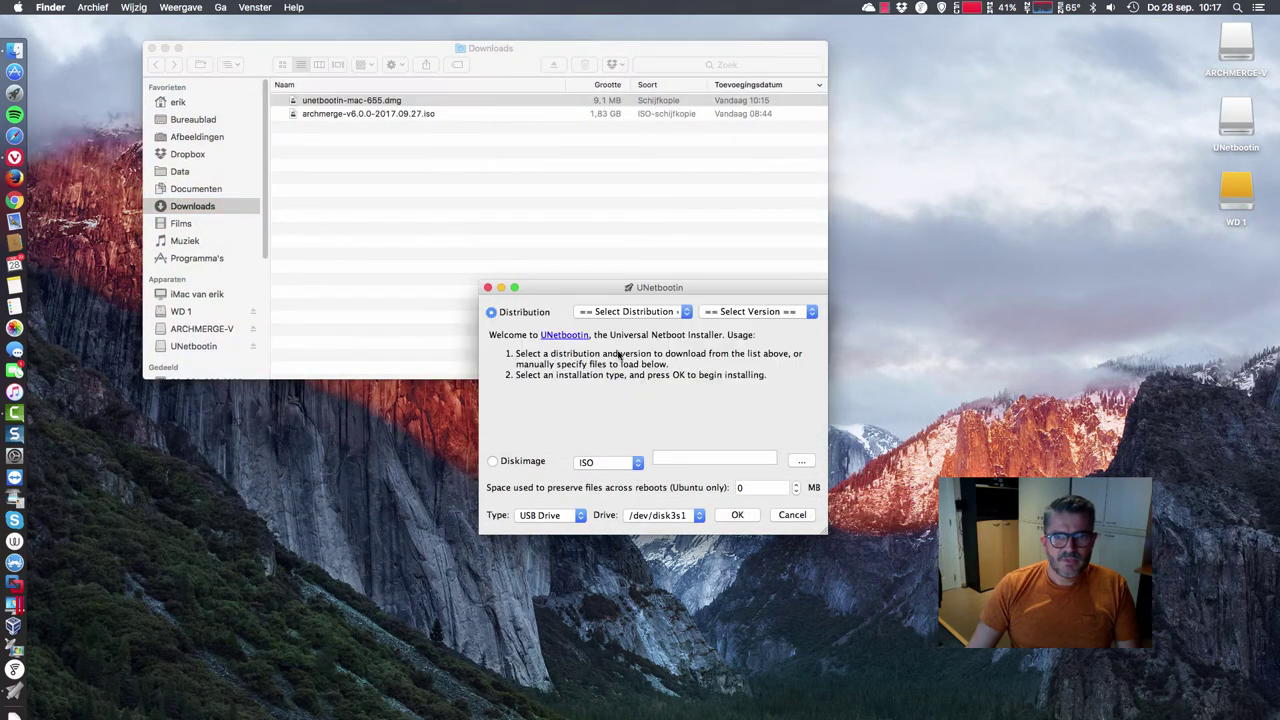
drag(653, 296, 601, 294)
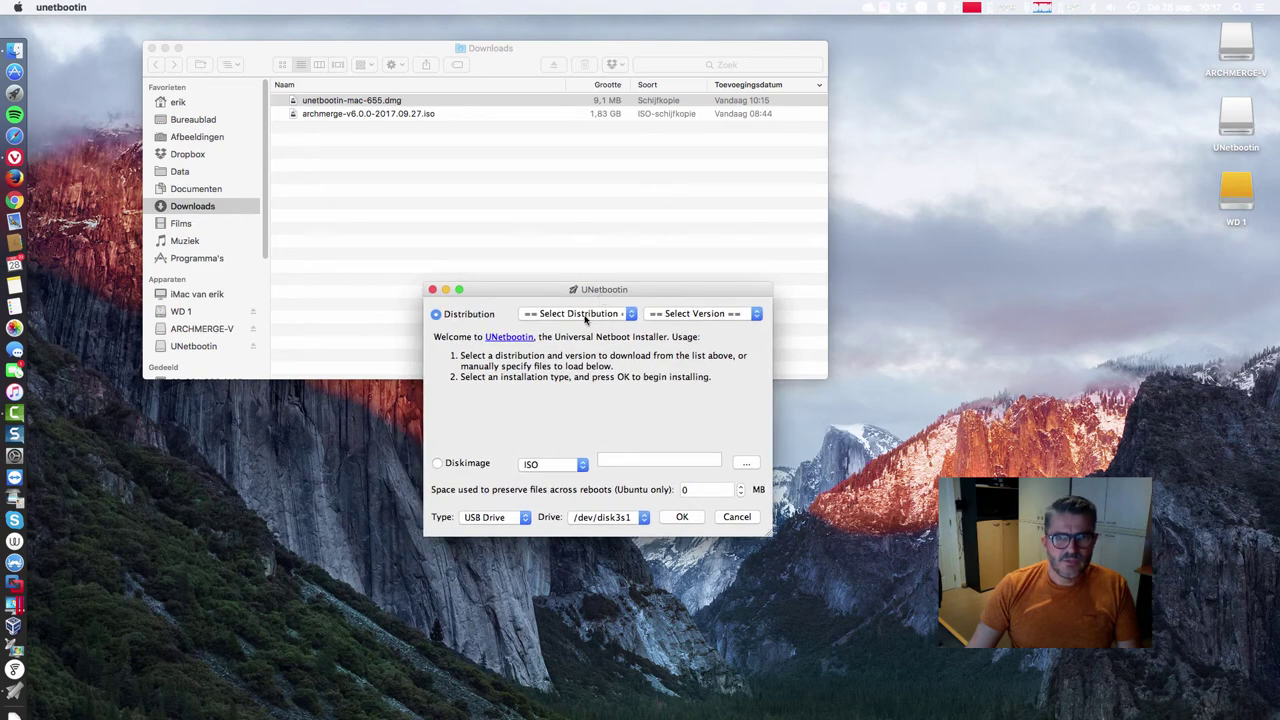
click(576, 318)
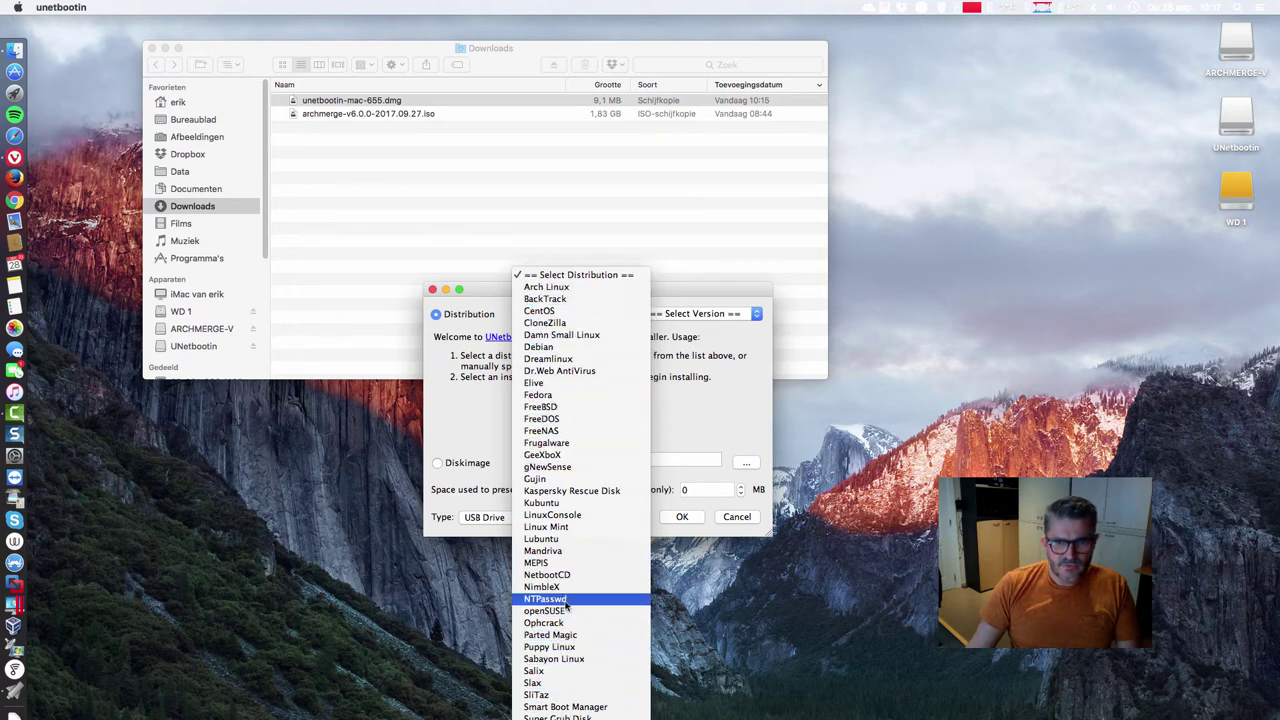
click(483, 412)
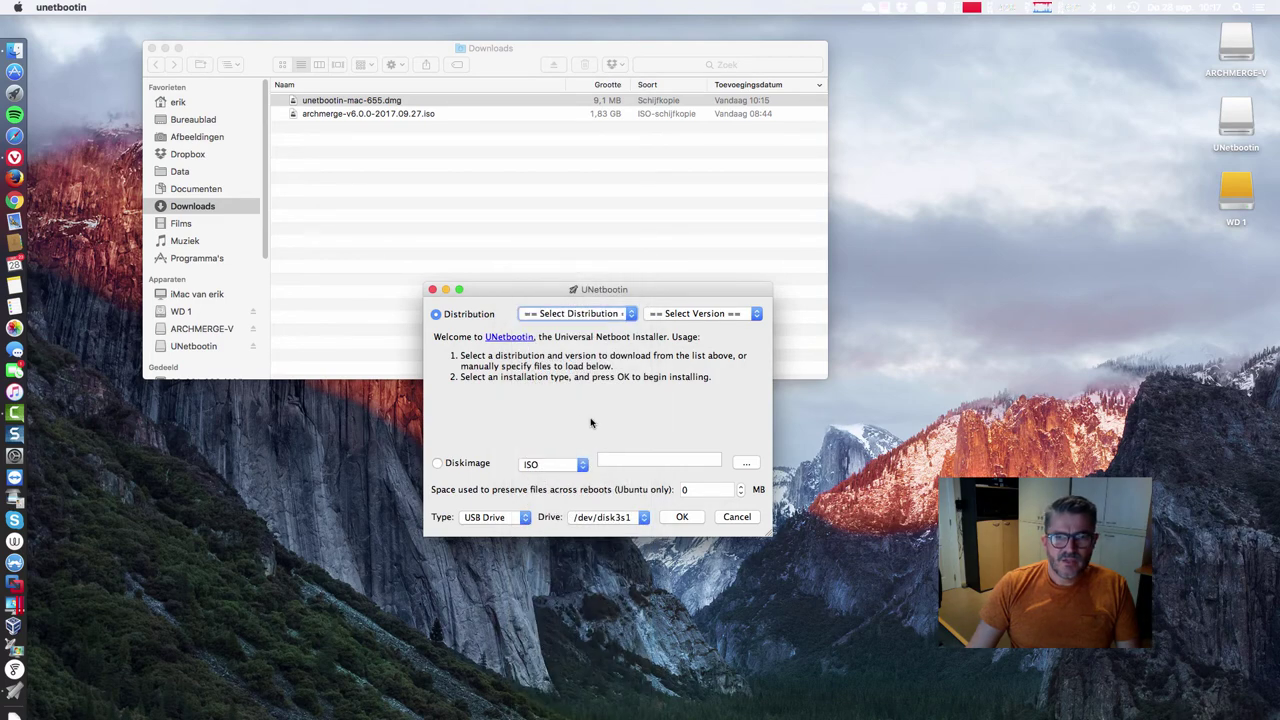
click(463, 466)
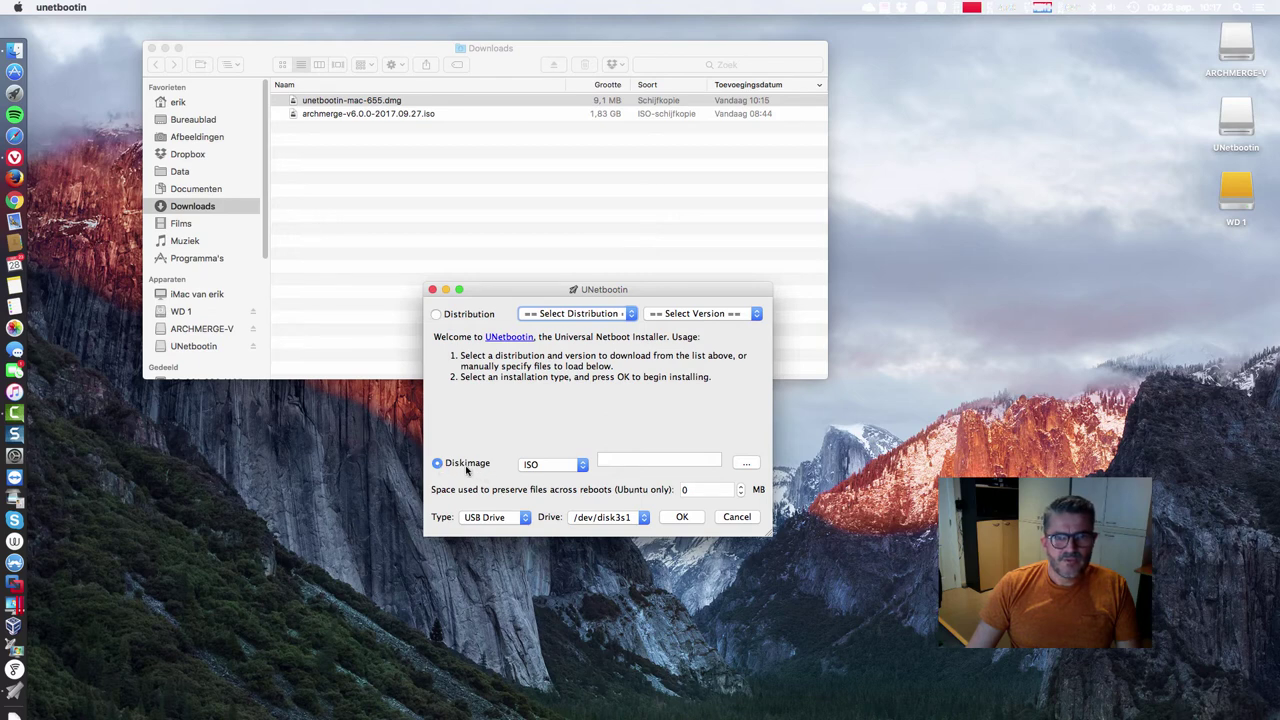
click(550, 466)
click(535, 464)
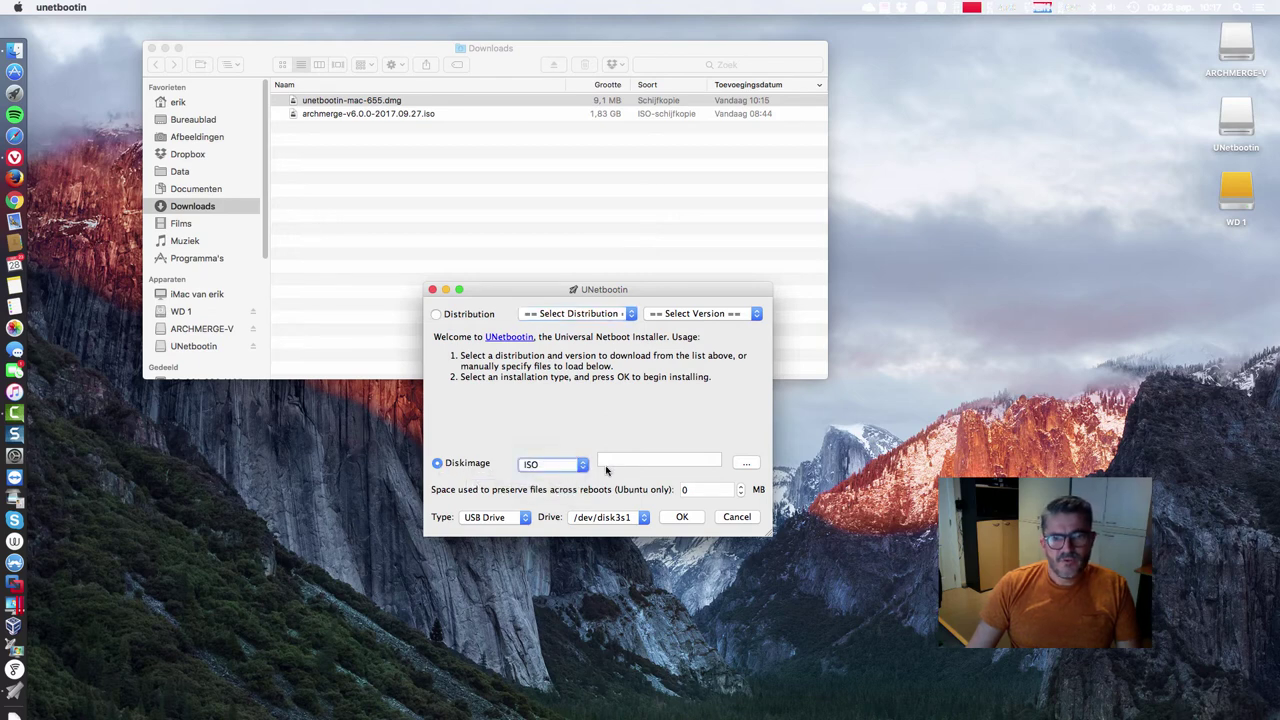
click(631, 461)
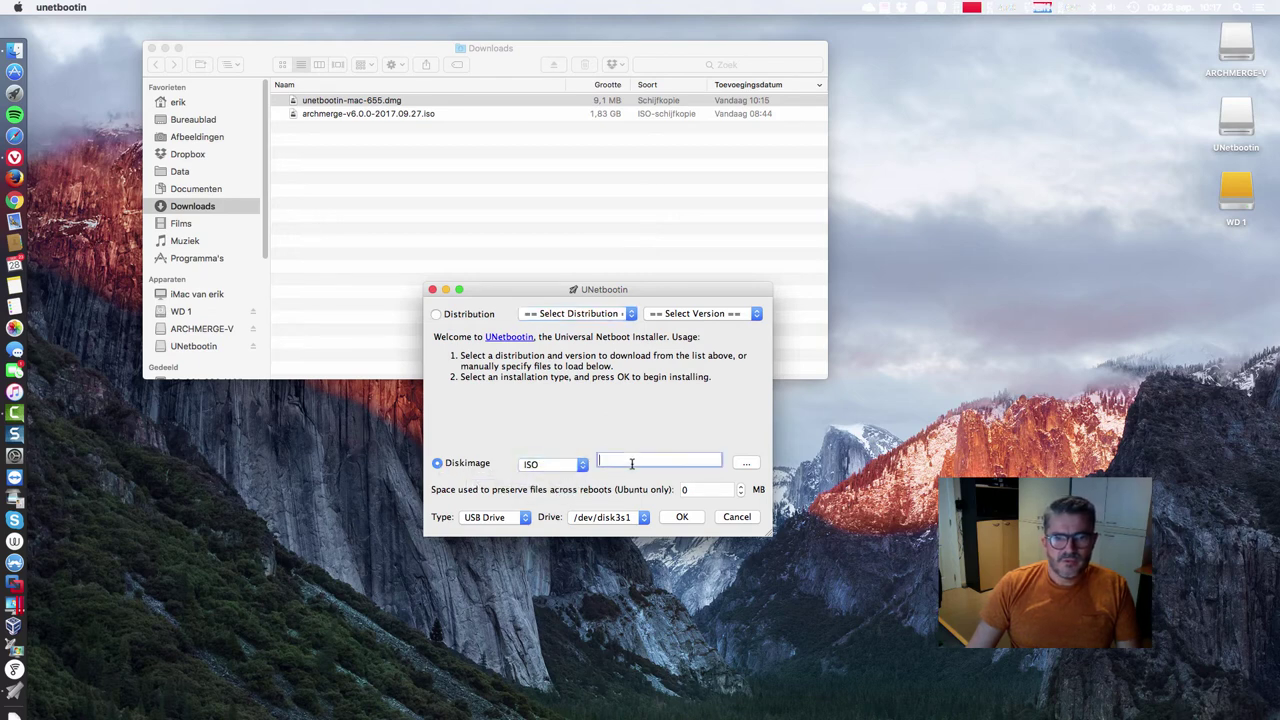
click(745, 464)
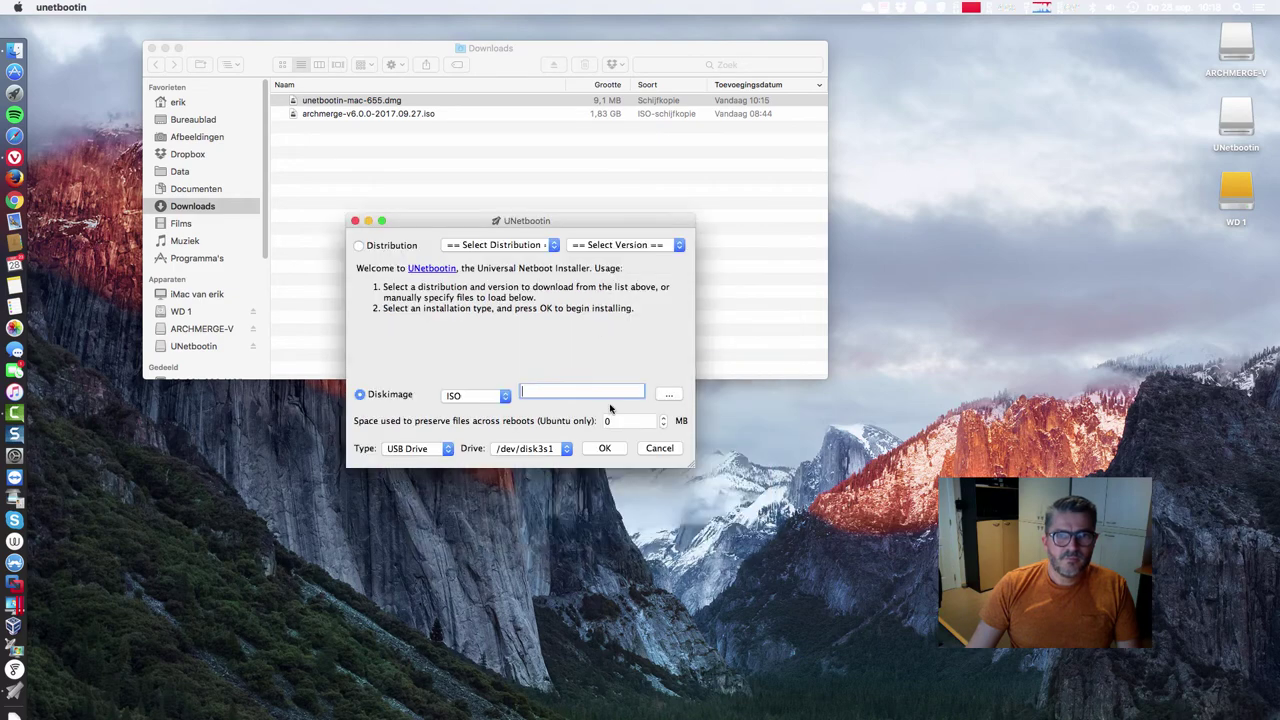
click(666, 396)
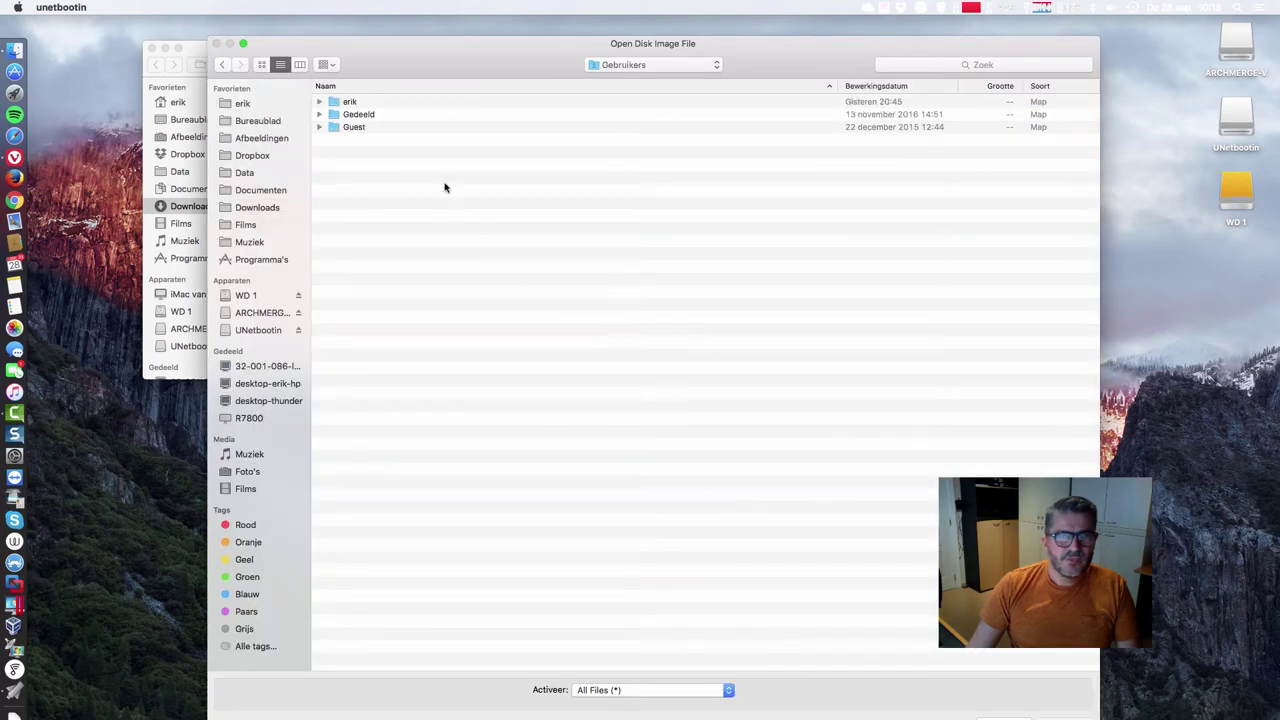
Step: Choose archmerge-v6.0.0-2017.09.27.iso from Downloads as the disk image
click(257, 207)
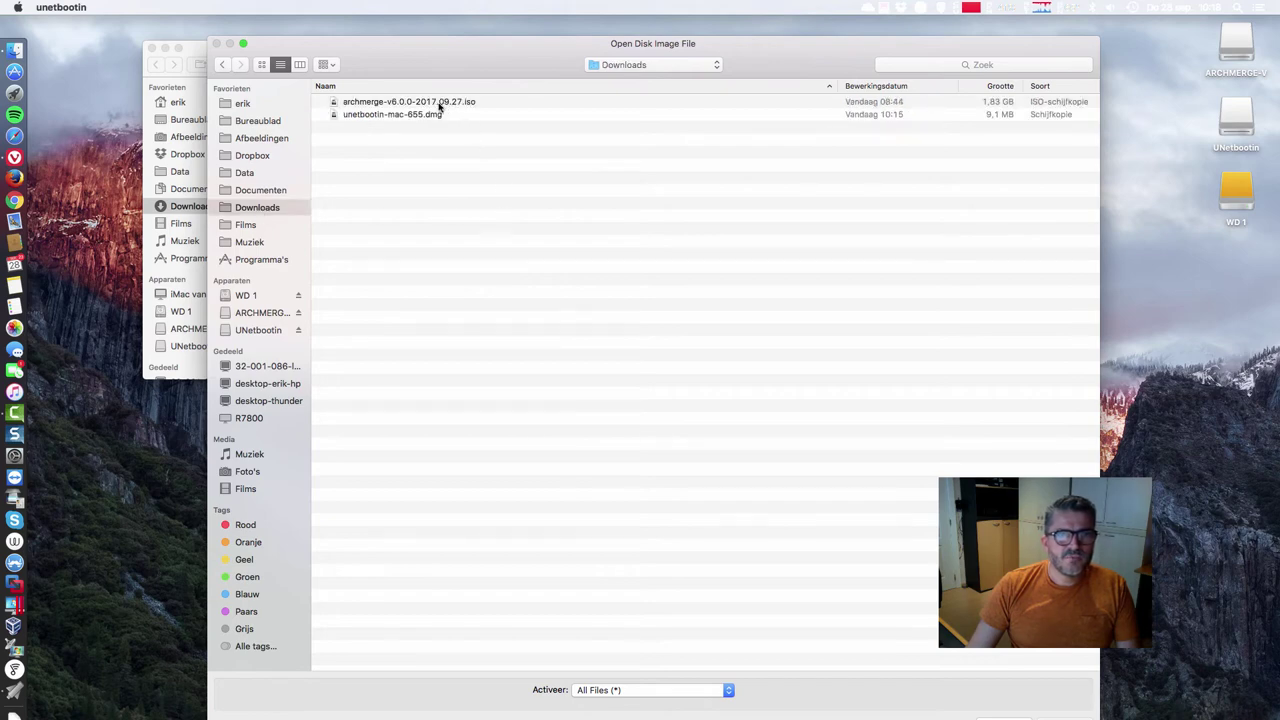
click(412, 102)
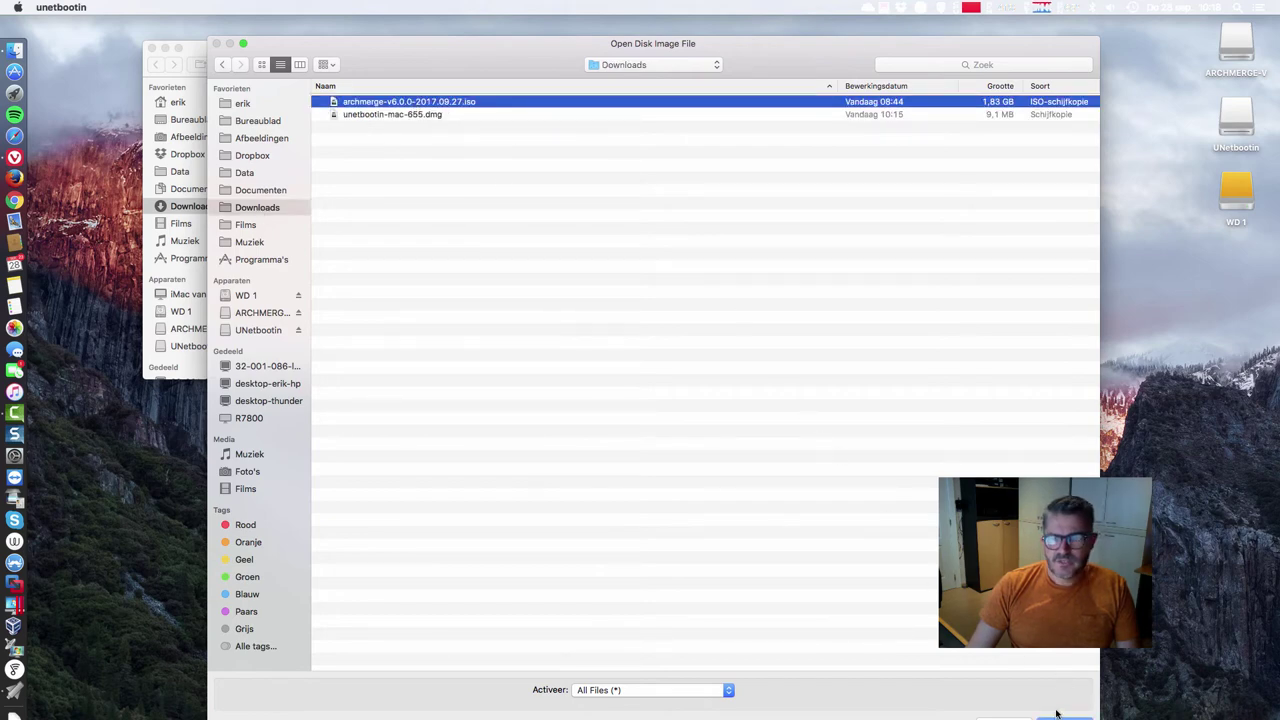
drag(1092, 40, 950, 358)
drag(793, 361, 817, 156)
click(598, 212)
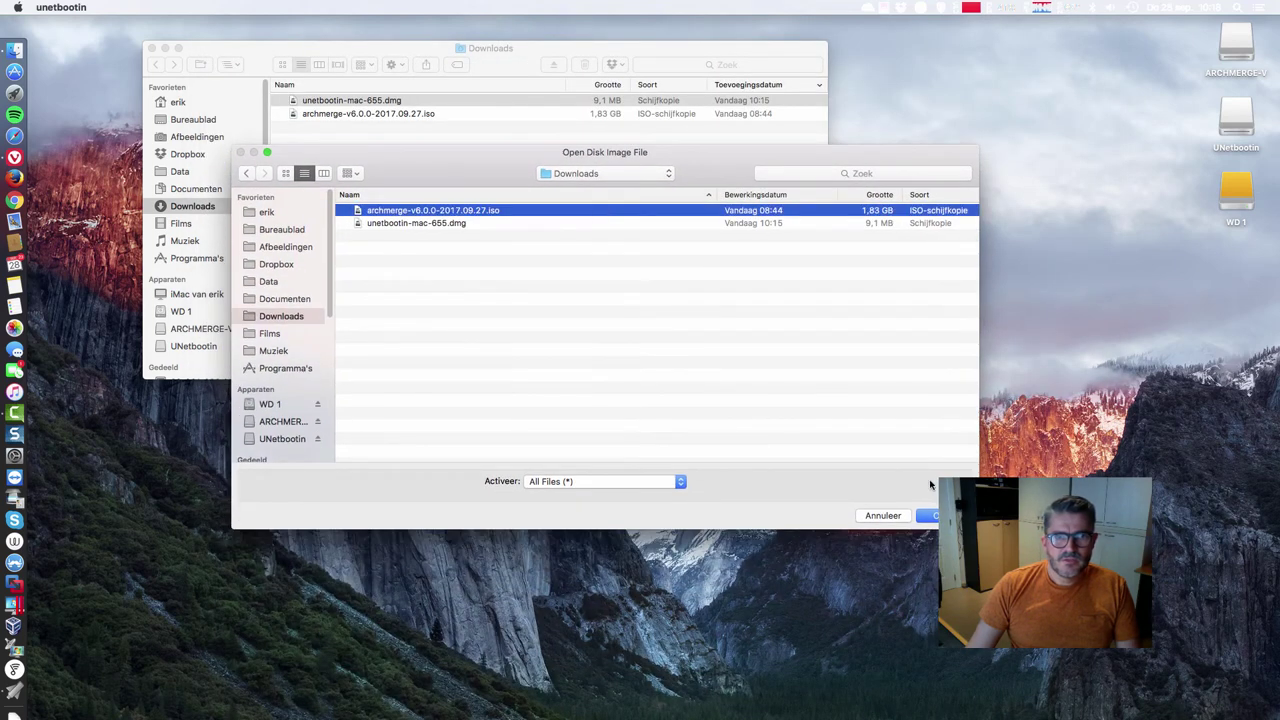
click(927, 515)
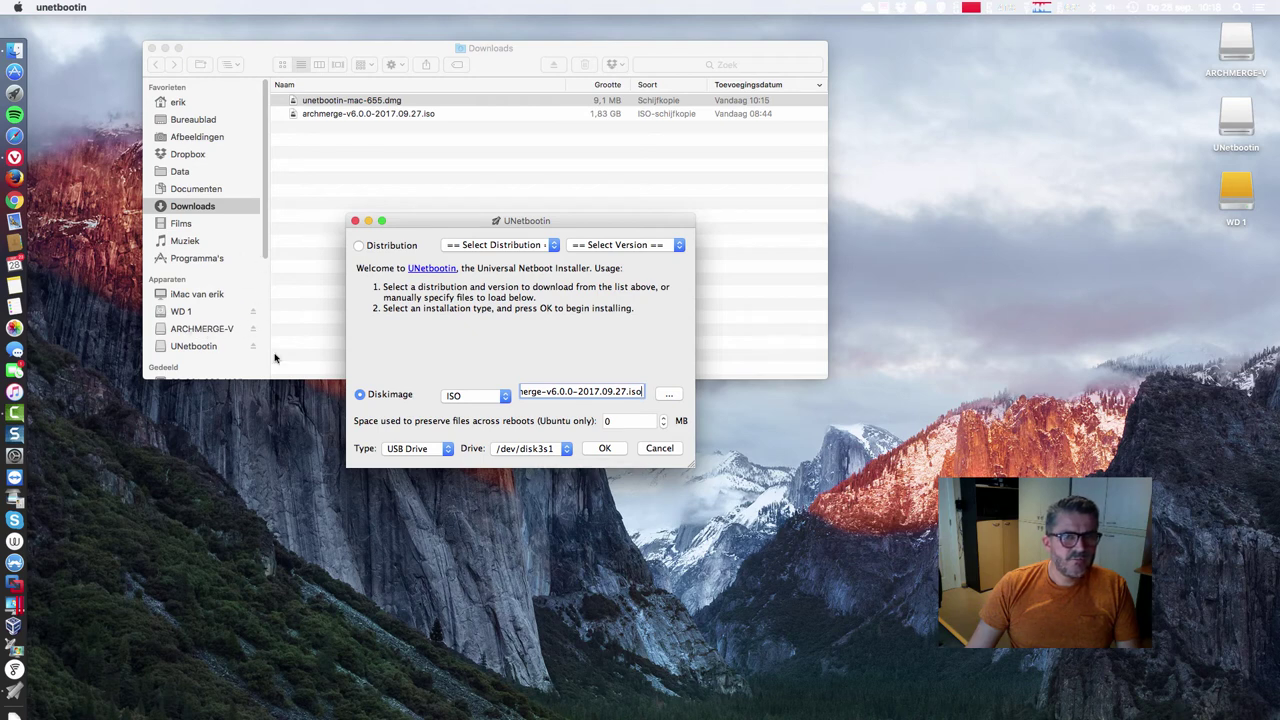
Step: Write the ISO to USB Drive /dev/disk3s1, answering Yes to All, until Installation Complete
click(515, 450)
click(515, 450)
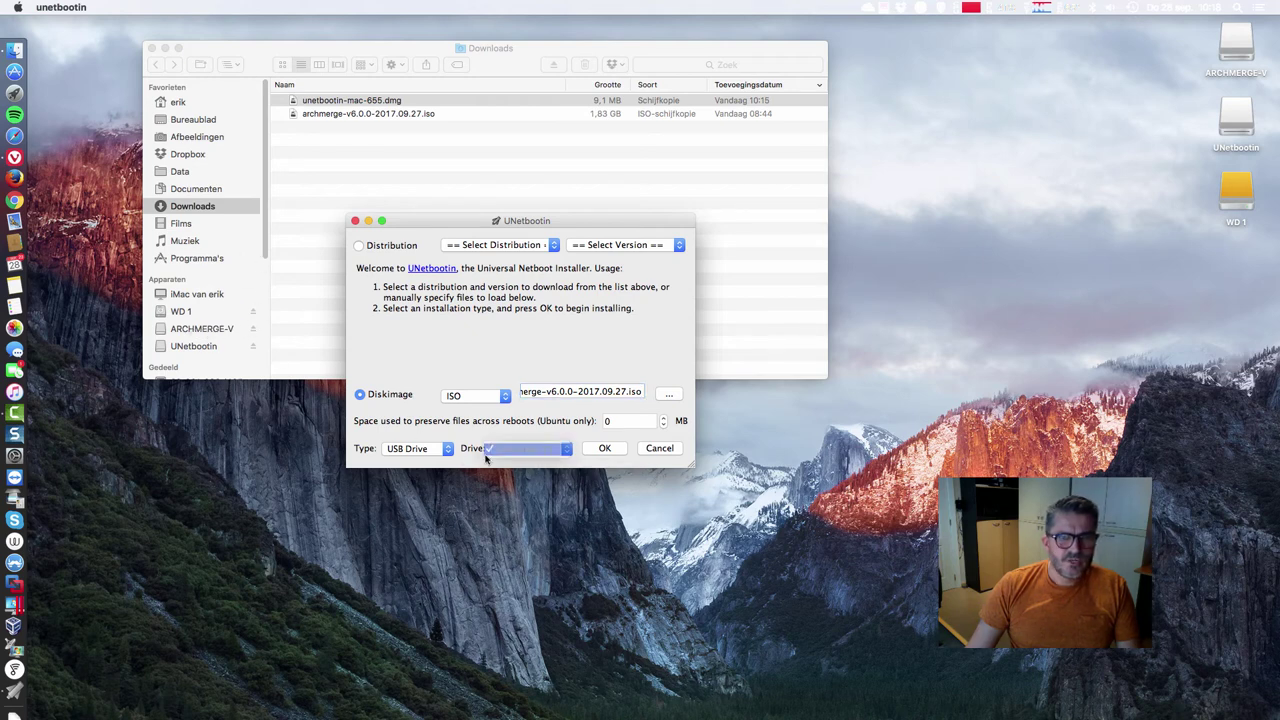
click(440, 452)
click(440, 452)
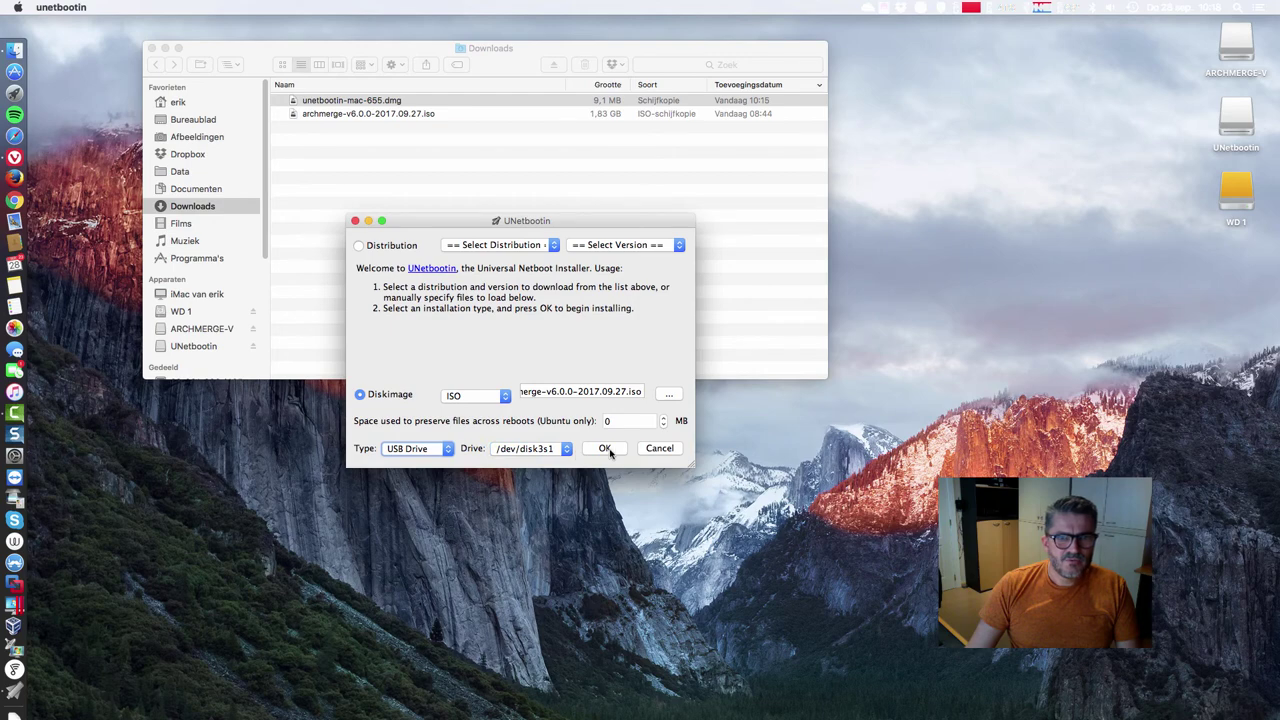
click(607, 450)
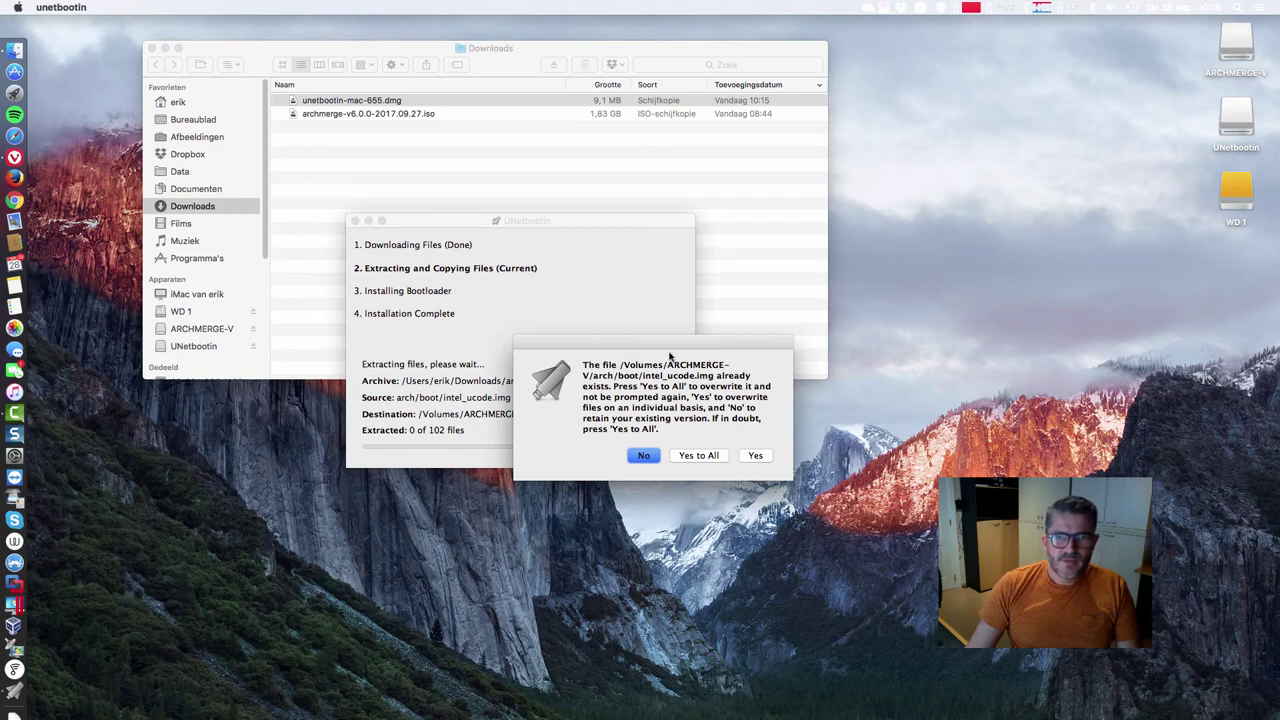
click(701, 456)
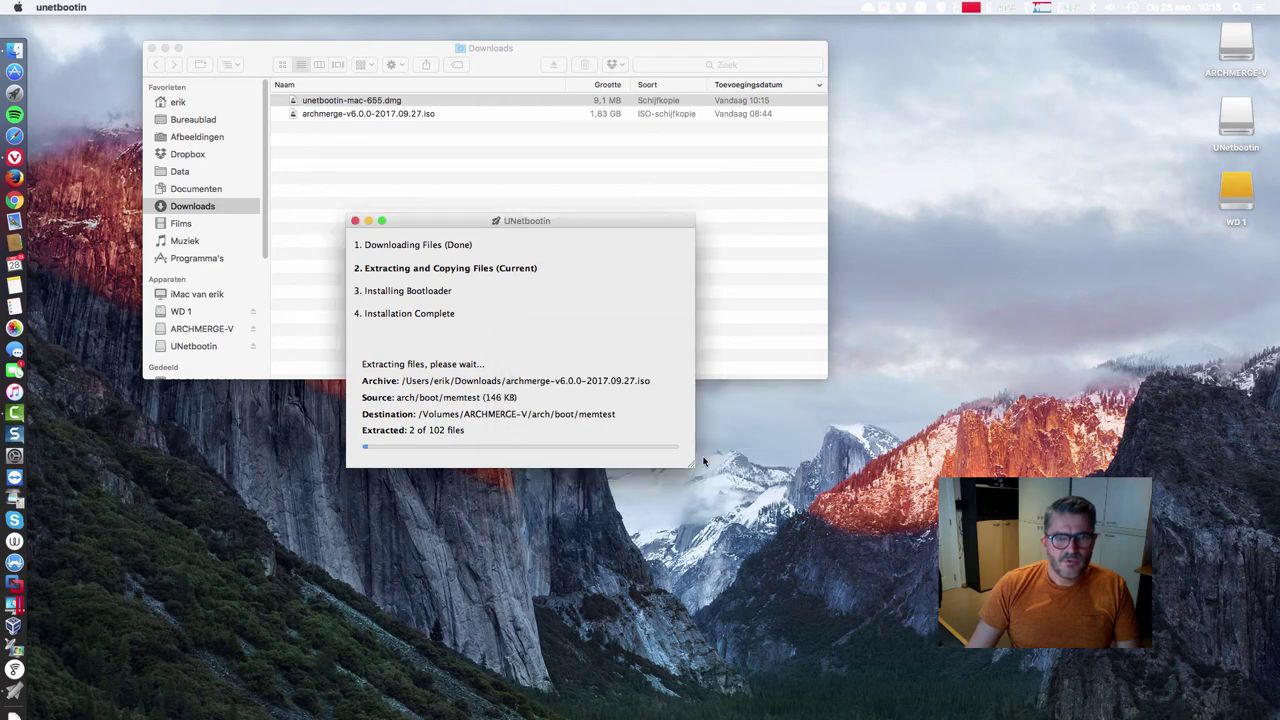
drag(502, 227, 797, 284)
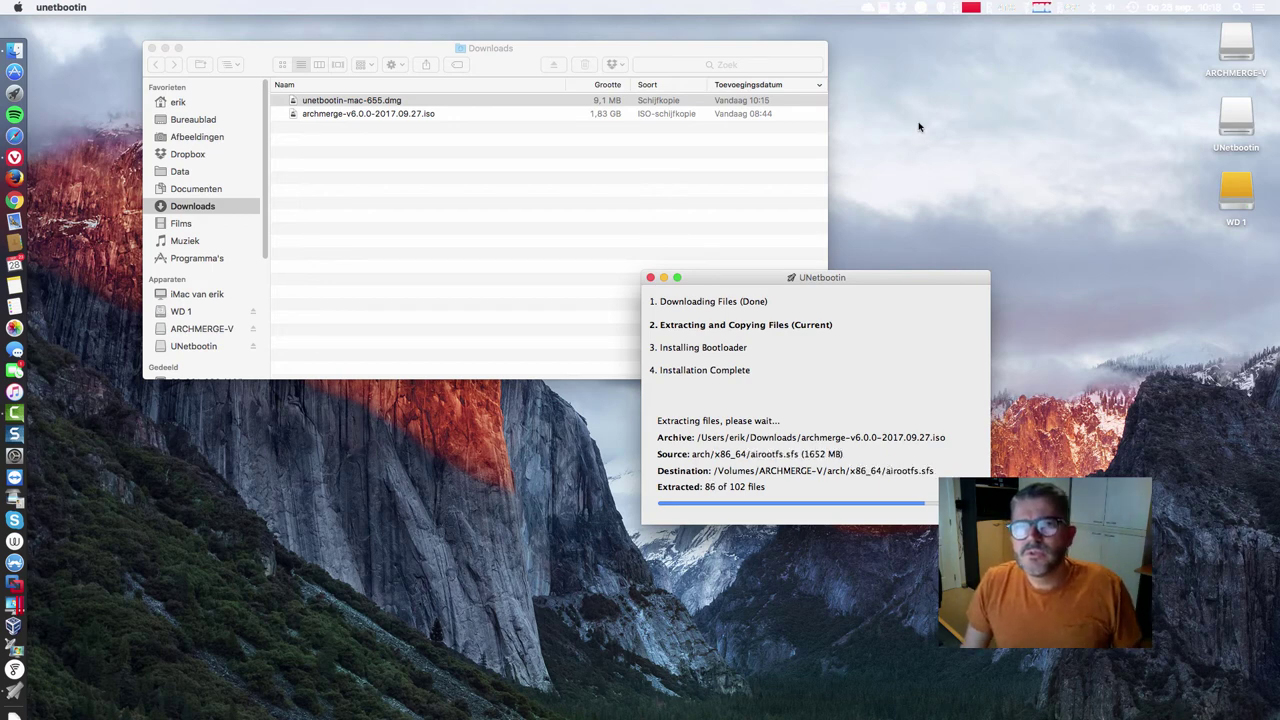
click(884, 8)
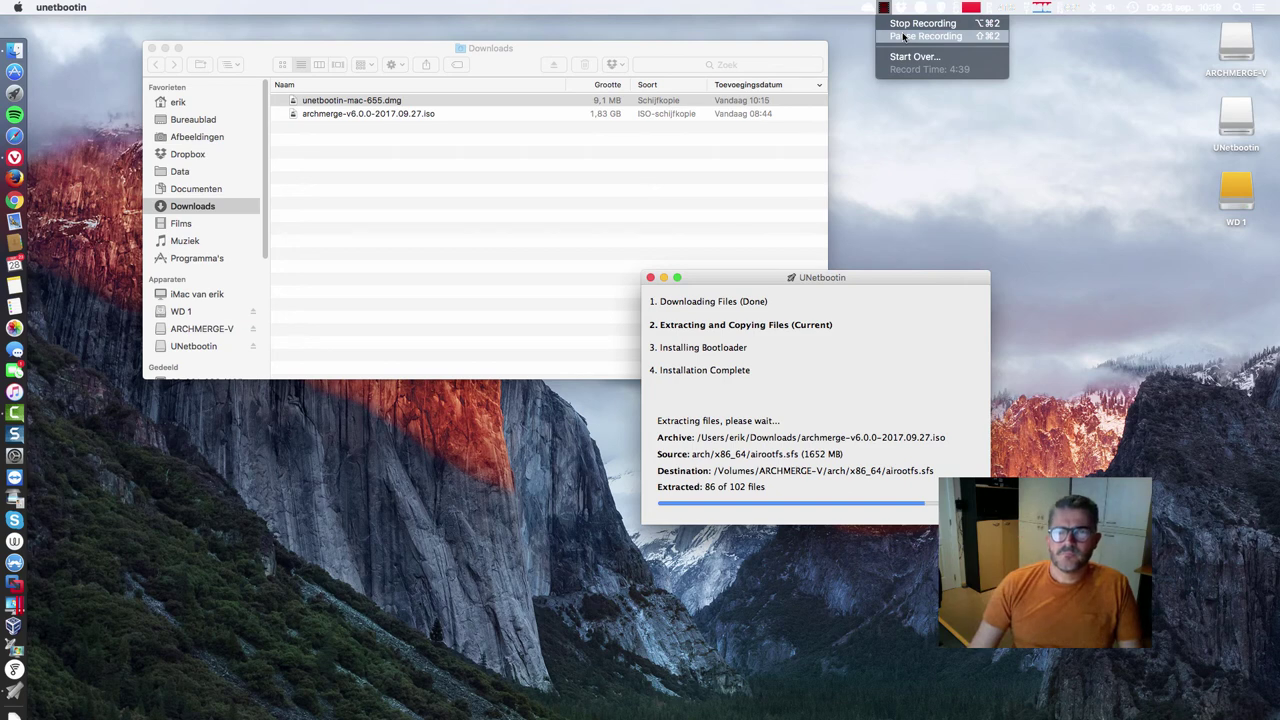
click(903, 36)
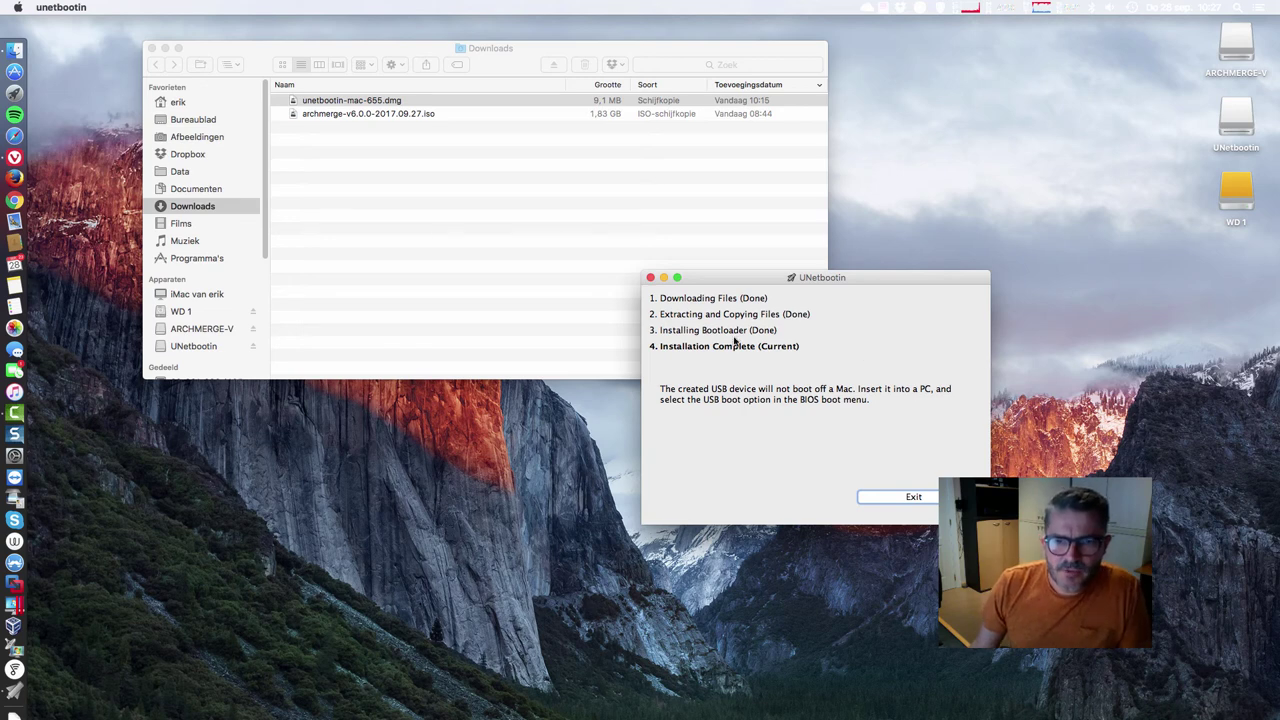
Step: Note that the finished stick won't boot Macs, then exit UNetbootin
drag(715, 391, 881, 392)
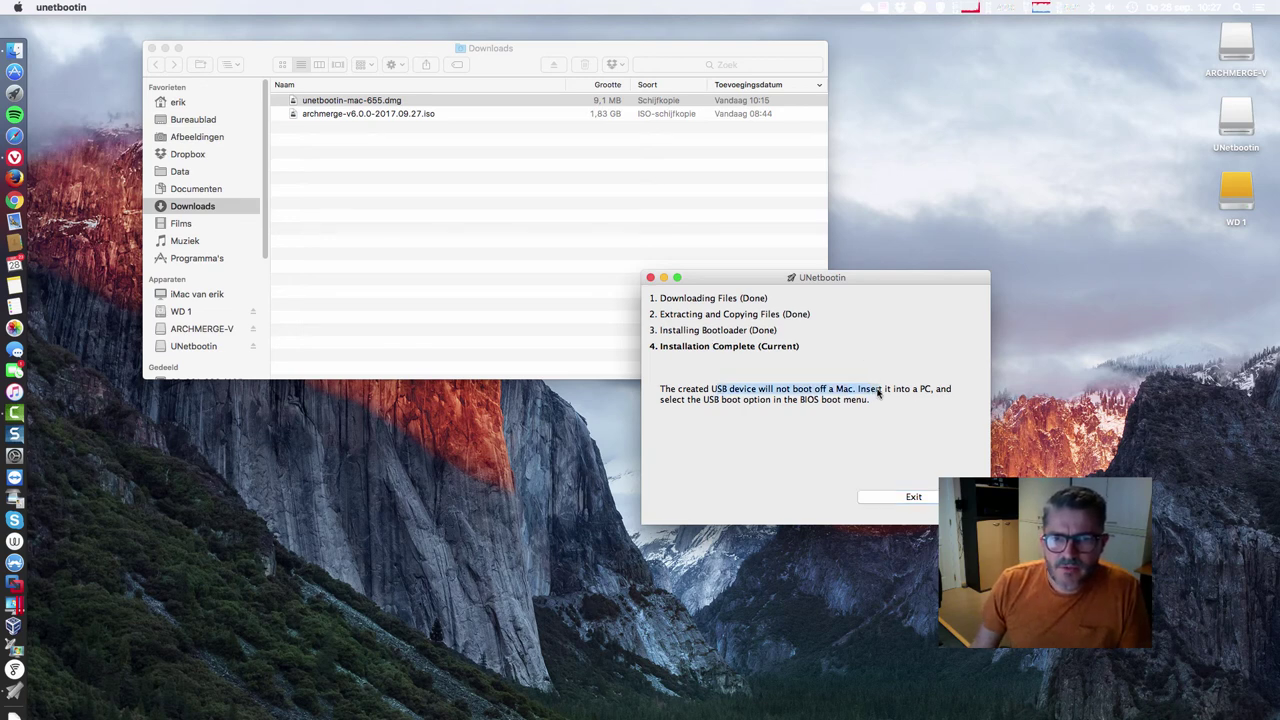
click(922, 503)
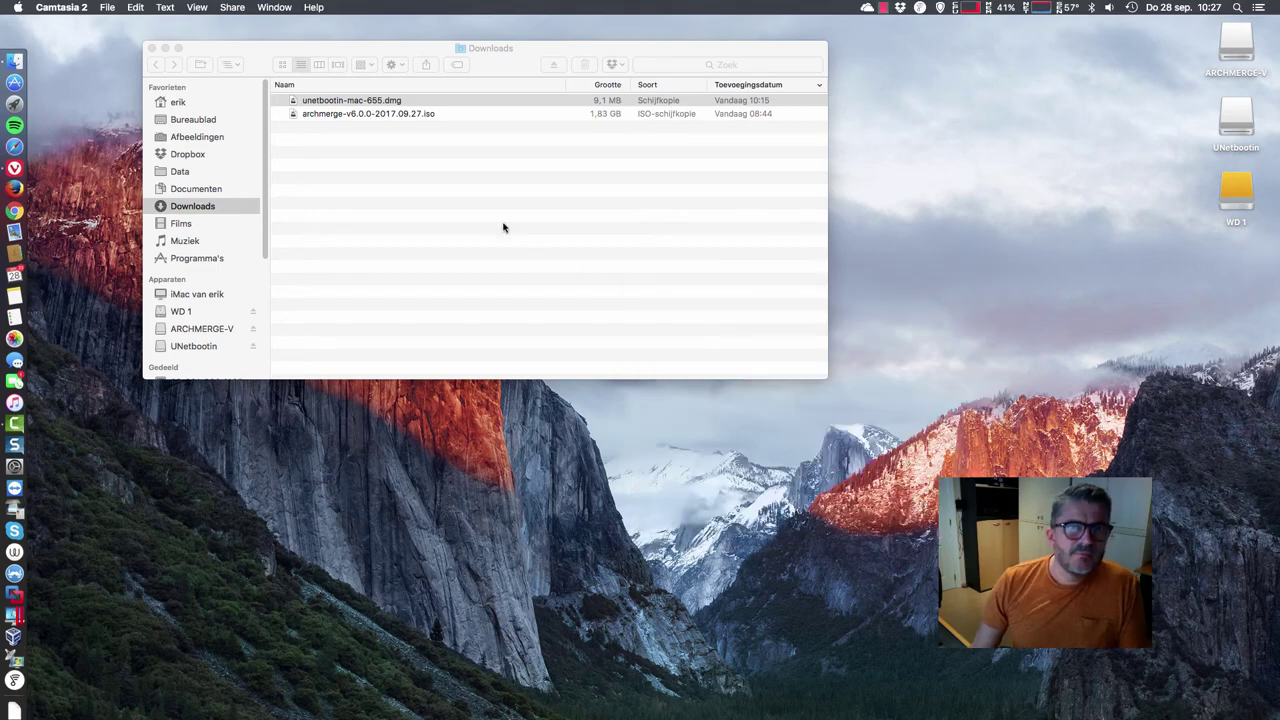
Step: Browse the new files on ARCHMERGE-V, then eject the UNetbootin disk image and the ARCHMERGE-V stick
click(503, 227)
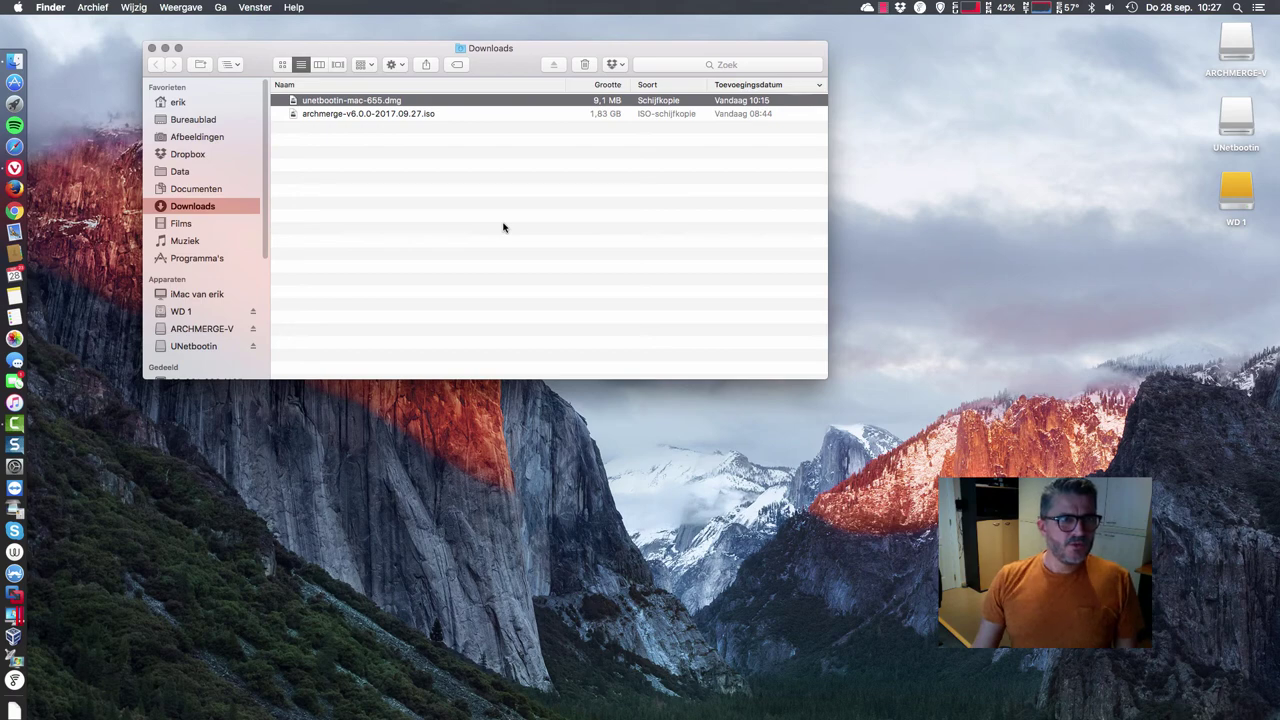
click(201, 329)
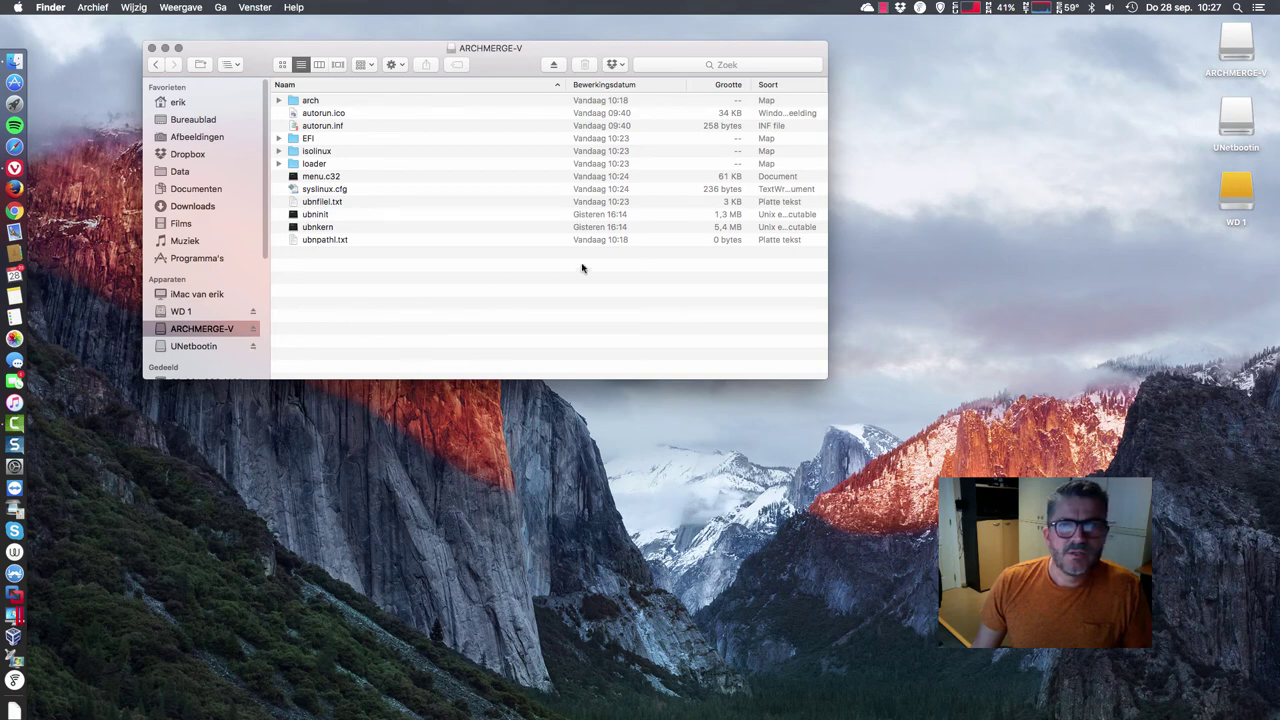
click(254, 346)
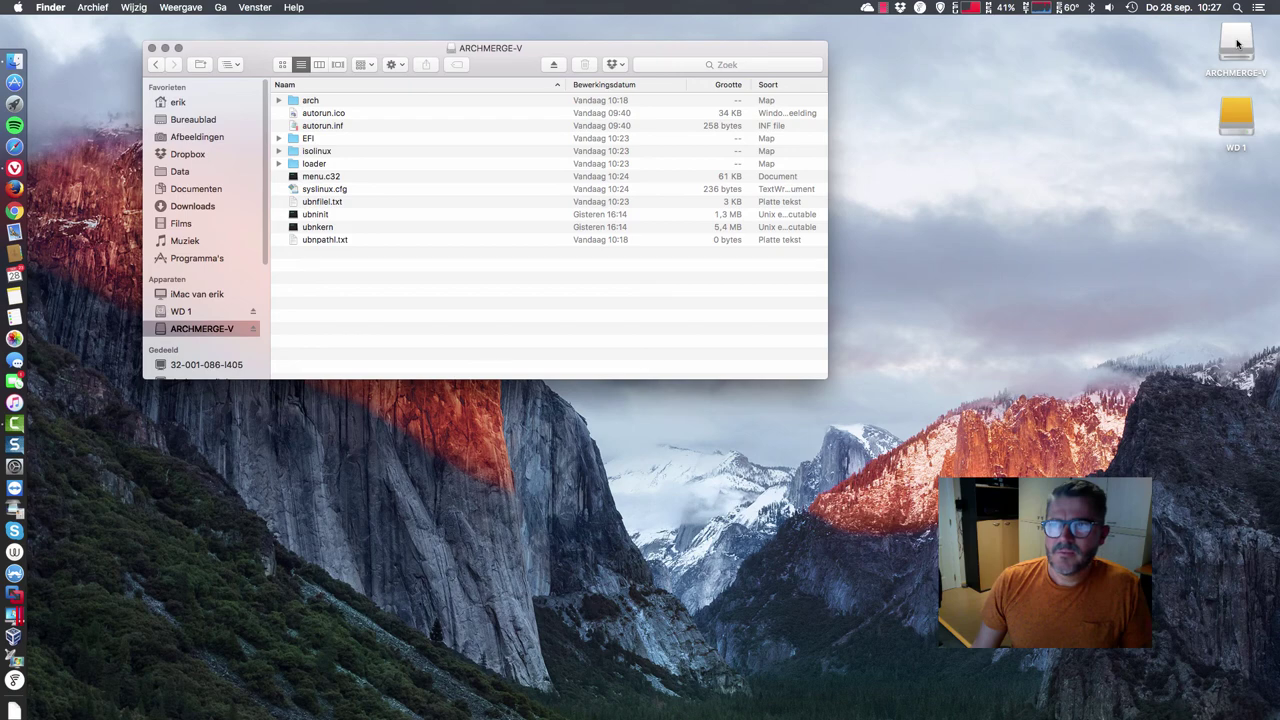
drag(1230, 46, 28, 698)
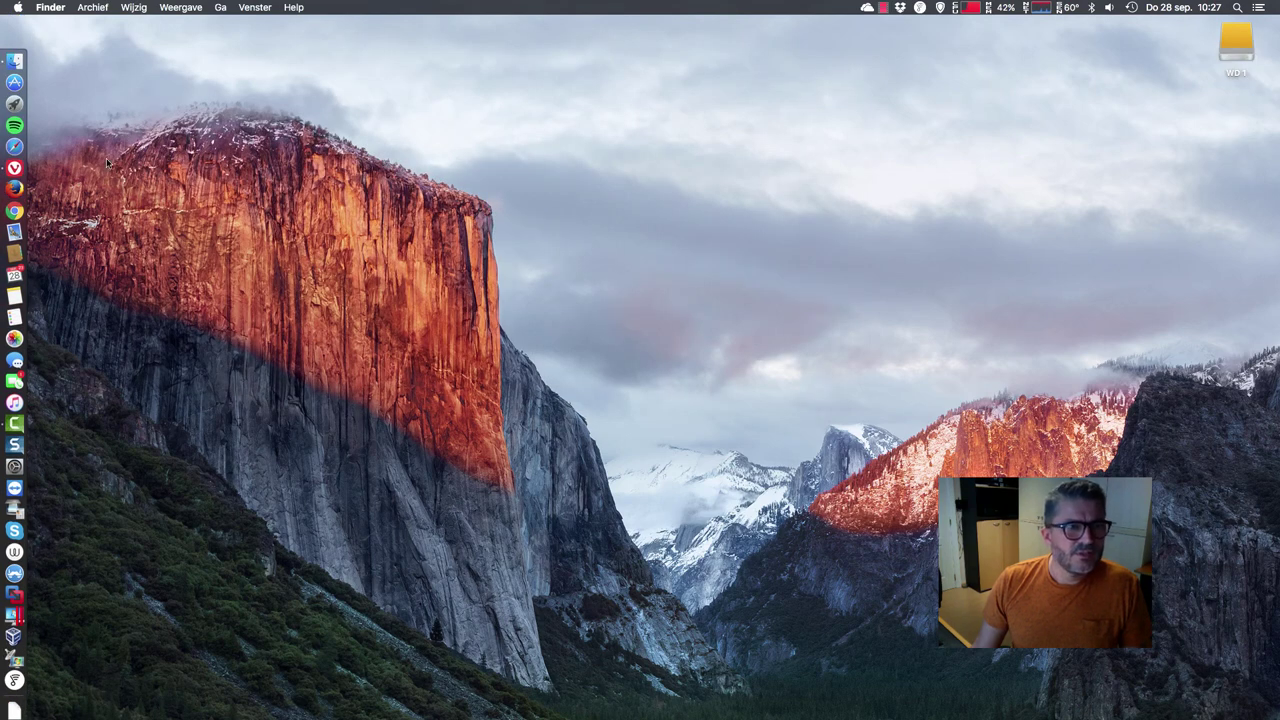
Step: Delete unetbootin-mac-655.dmg from Downloads, keeping archmerge-v6.0.0-2017.09.27.iso
click(16, 60)
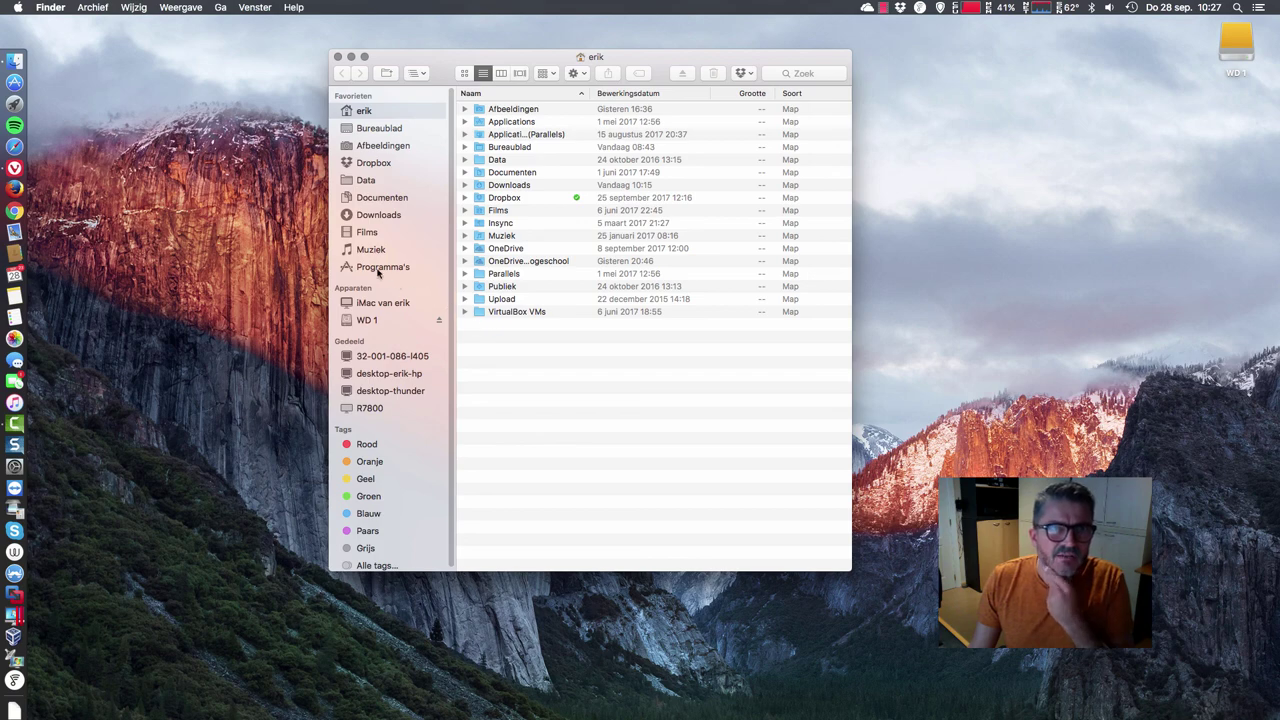
click(380, 213)
click(547, 123)
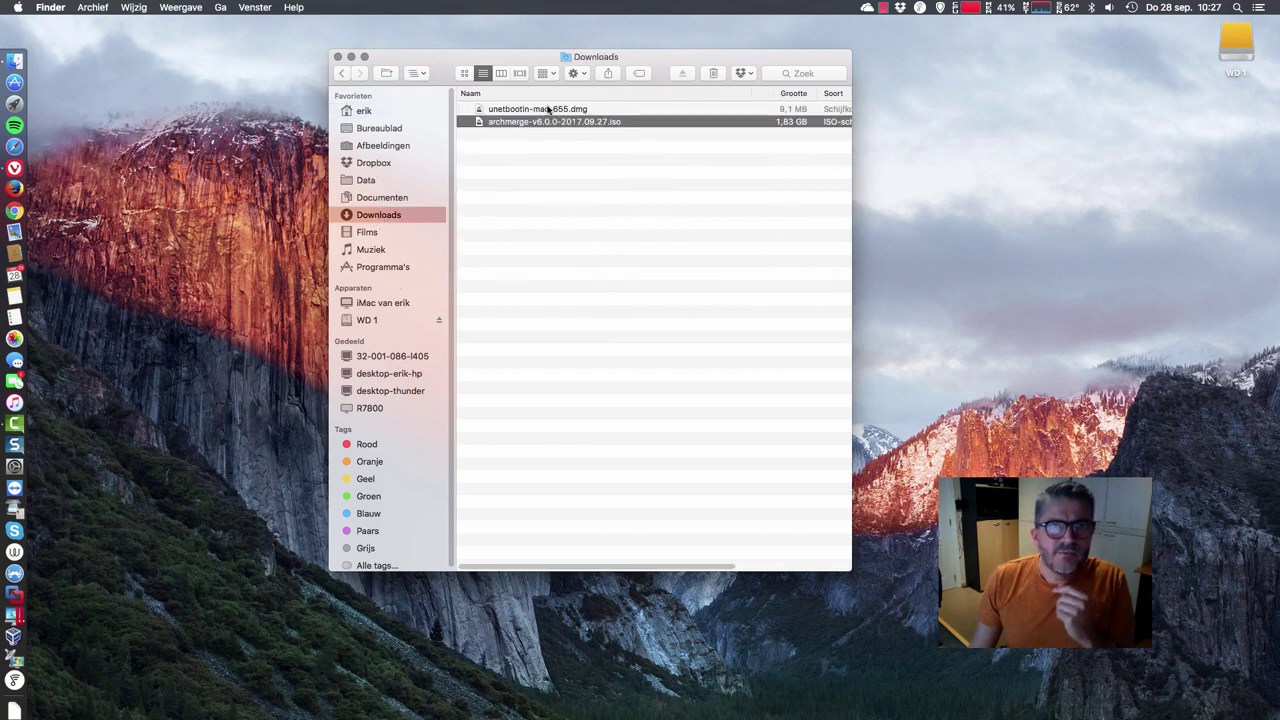
click(548, 109)
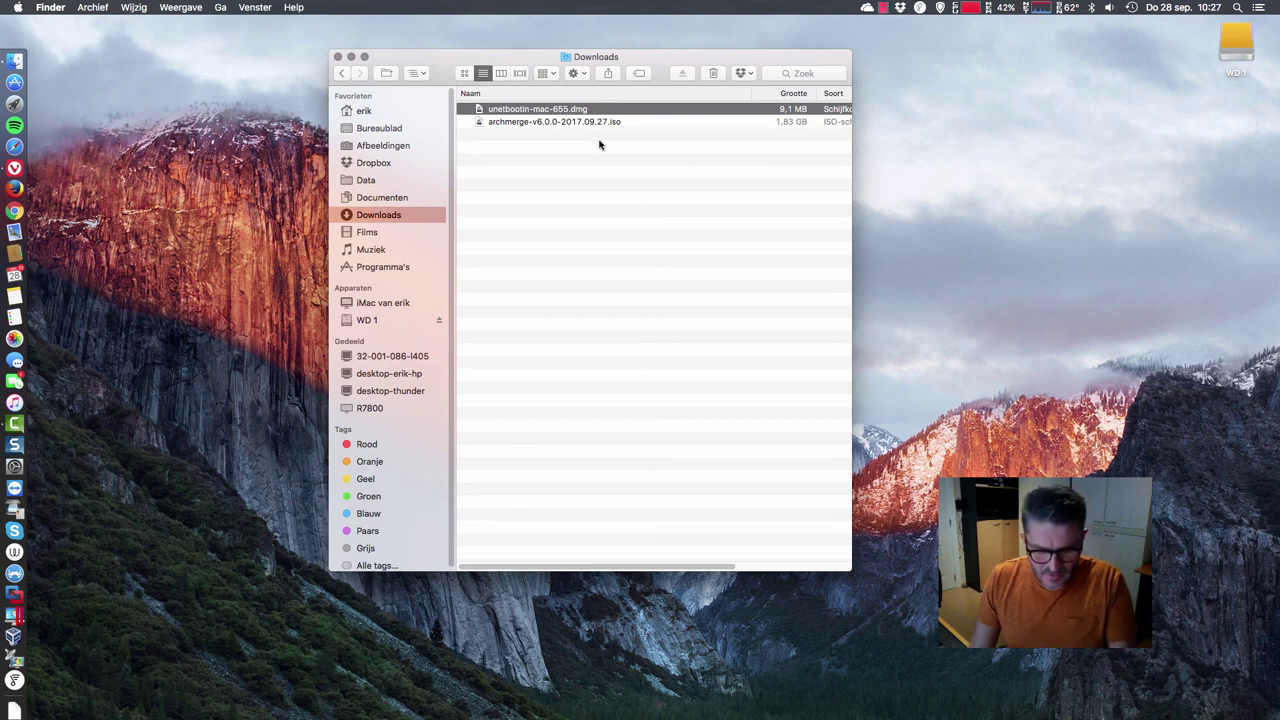
key(super+BackSpace)
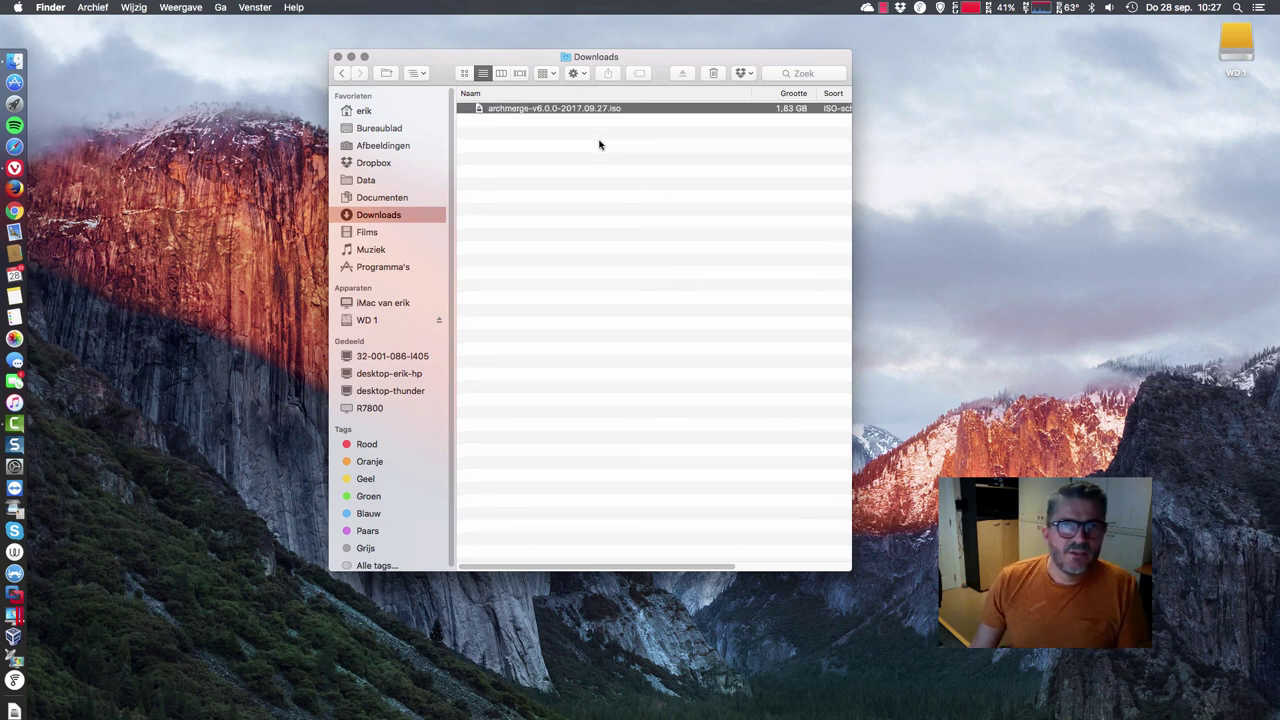